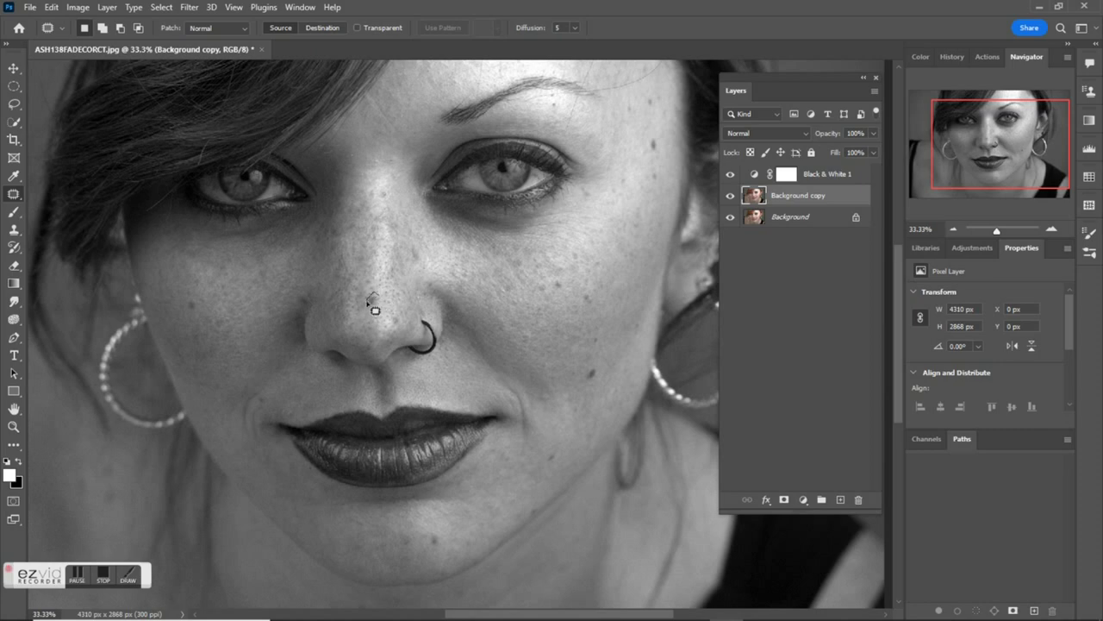
- Patch the small blemishes along the nose bridge and beside the nose on the Background copy layer
{"action": "left_click_drag", "start_coordinate": [378, 305], "coordinate": [376, 281]}
{"action": "left_click", "coordinate": [399, 231]}
{"action": "mouse_move", "coordinate": [395, 226]}
{"action": "left_mouse_down"}
{"action": "mouse_move", "coordinate": [422, 265]}
{"action": "mouse_move", "coordinate": [401, 249]}
{"action": "left_mouse_up"}
{"action": "left_click", "coordinate": [414, 265]}
{"action": "left_click", "coordinate": [422, 251]}
{"action": "mouse_move", "coordinate": [377, 201]}
{"action": "left_mouse_down"}
{"action": "mouse_move", "coordinate": [386, 201]}
{"action": "mouse_move", "coordinate": [374, 204]}
{"action": "mouse_move", "coordinate": [374, 185]}
{"action": "mouse_move", "coordinate": [379, 230]}
{"action": "left_mouse_up"}
{"action": "left_click", "coordinate": [380, 234]}
{"action": "left_click_drag", "start_coordinate": [375, 226], "coordinate": [371, 207]}
{"action": "left_click", "coordinate": [380, 239]}
- Patch the dark spots on the chin of the Background copy layer
{"action": "mouse_move", "coordinate": [428, 537]}
{"action": "left_mouse_down"}
{"action": "mouse_move", "coordinate": [439, 548]}
{"action": "mouse_move", "coordinate": [417, 545]}
{"action": "mouse_move", "coordinate": [450, 539]}
{"action": "left_mouse_up"}
{"action": "left_click", "coordinate": [410, 553]}
{"action": "left_click", "coordinate": [456, 528]}
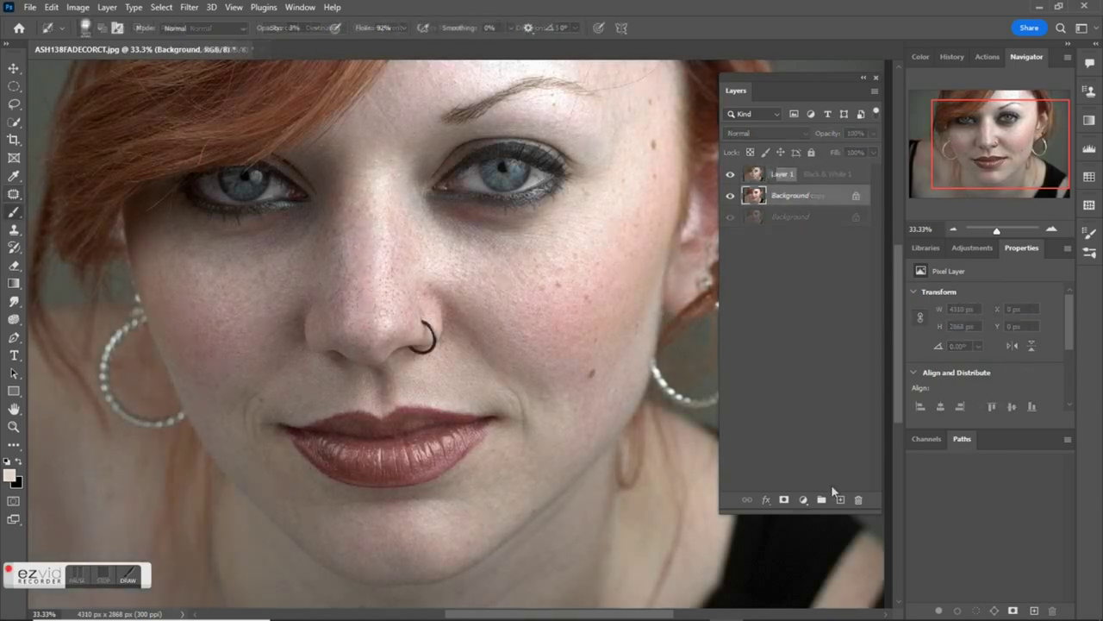
- Convert Layer 1 to a smart object and apply the High Pass filter to it
{"action": "right_click", "coordinate": [791, 175]}
{"action": "left_click", "coordinate": [823, 229]}
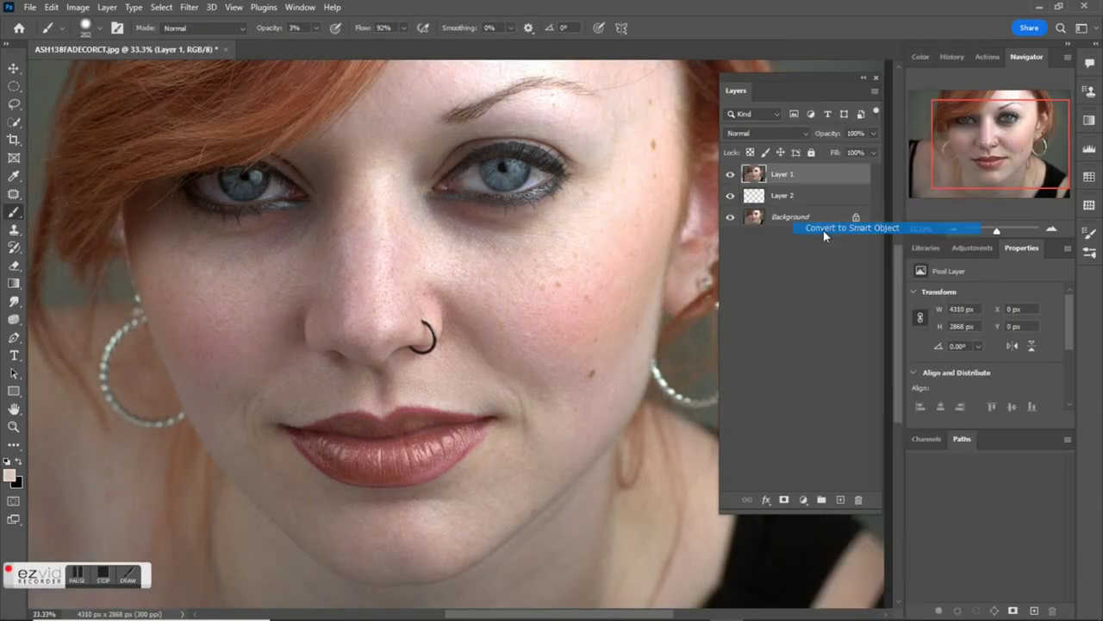
{"action": "left_click", "coordinate": [189, 7]}
{"action": "mouse_move", "coordinate": [271, 302]}
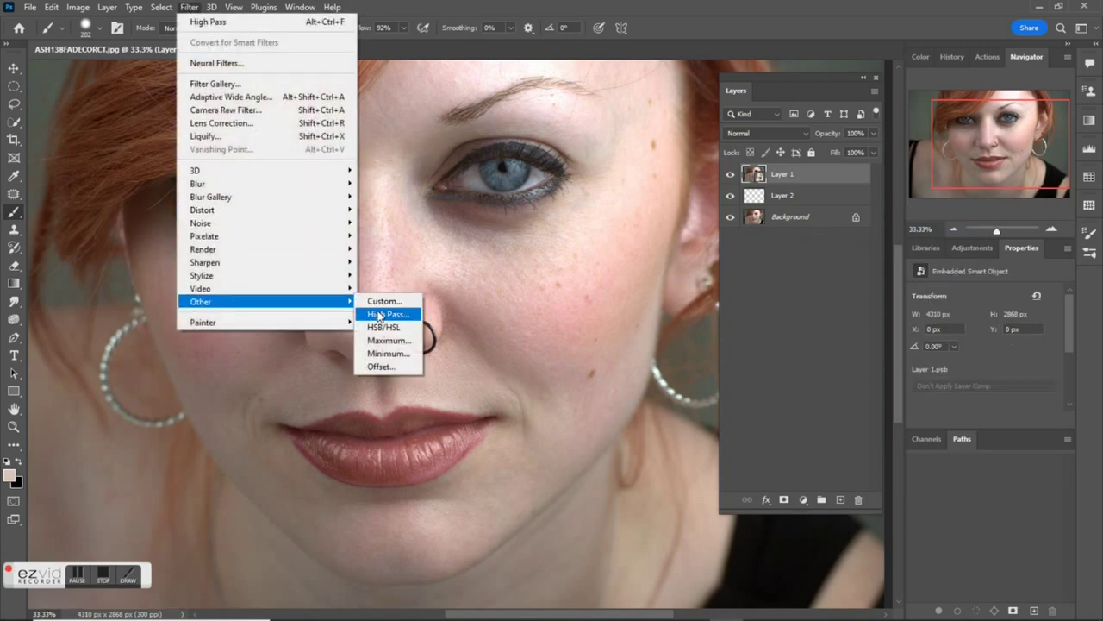
{"action": "left_click", "coordinate": [390, 314]}
{"action": "left_click", "coordinate": [892, 113]}
- Set Layer 1's blend mode to Overlay and clip it to Layer 2
{"action": "left_click", "coordinate": [802, 134]}
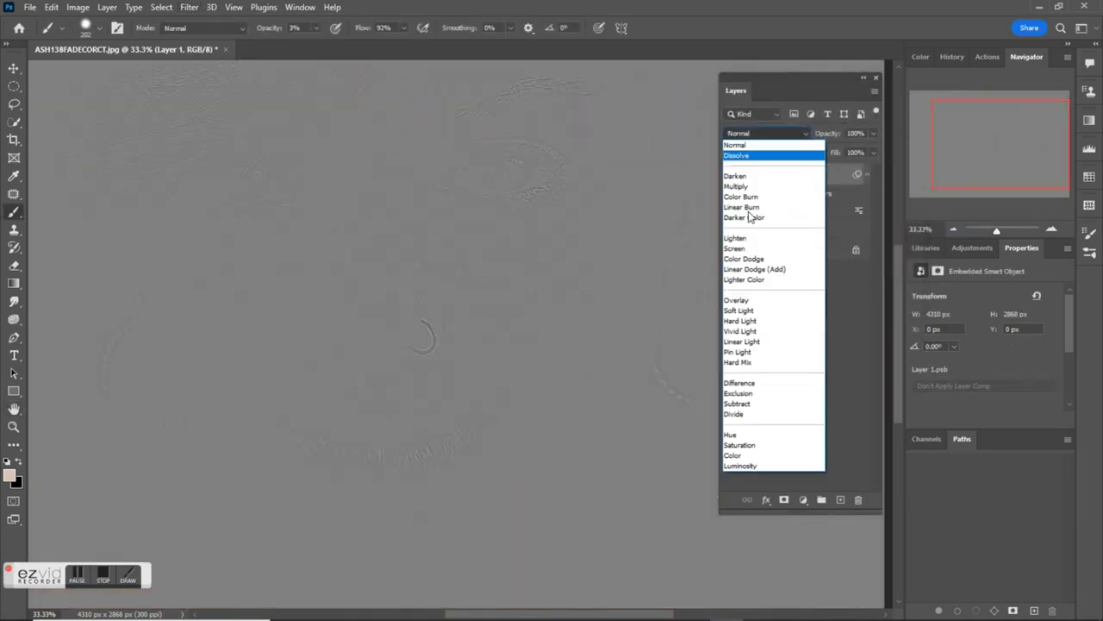
{"action": "left_click", "coordinate": [738, 297]}
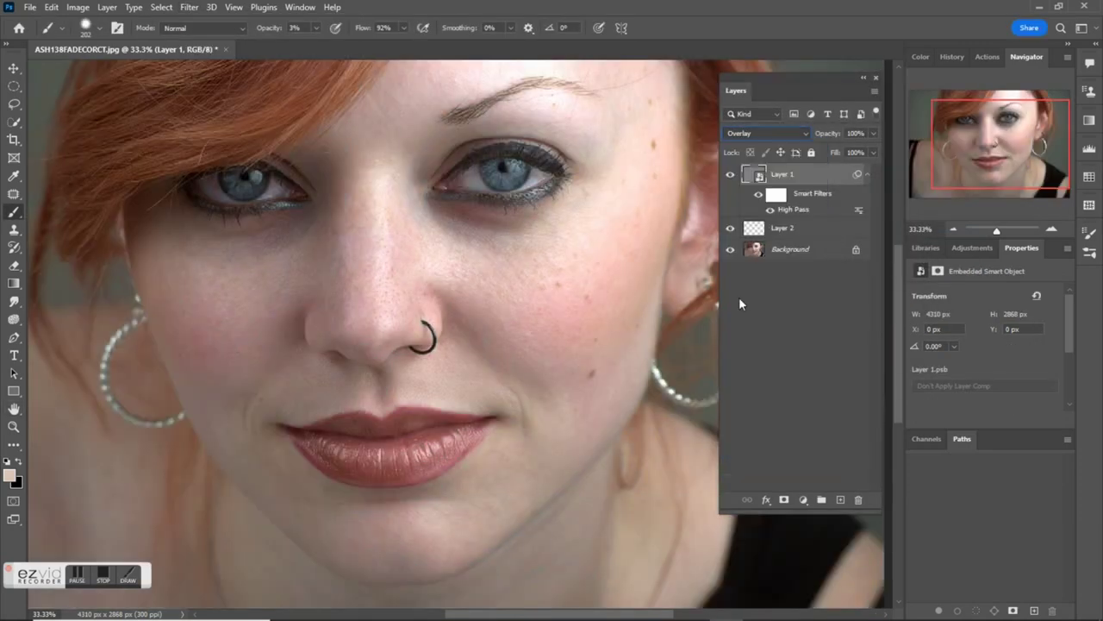
{"action": "left_click", "coordinate": [821, 217], "text": "alt"}
- Paint sampled skin tone on Layer 2 under the eye beside the nose, using a 168 px soft round brush at 3% opacity
{"action": "left_click", "coordinate": [822, 228]}
{"action": "key", "text": "i"}
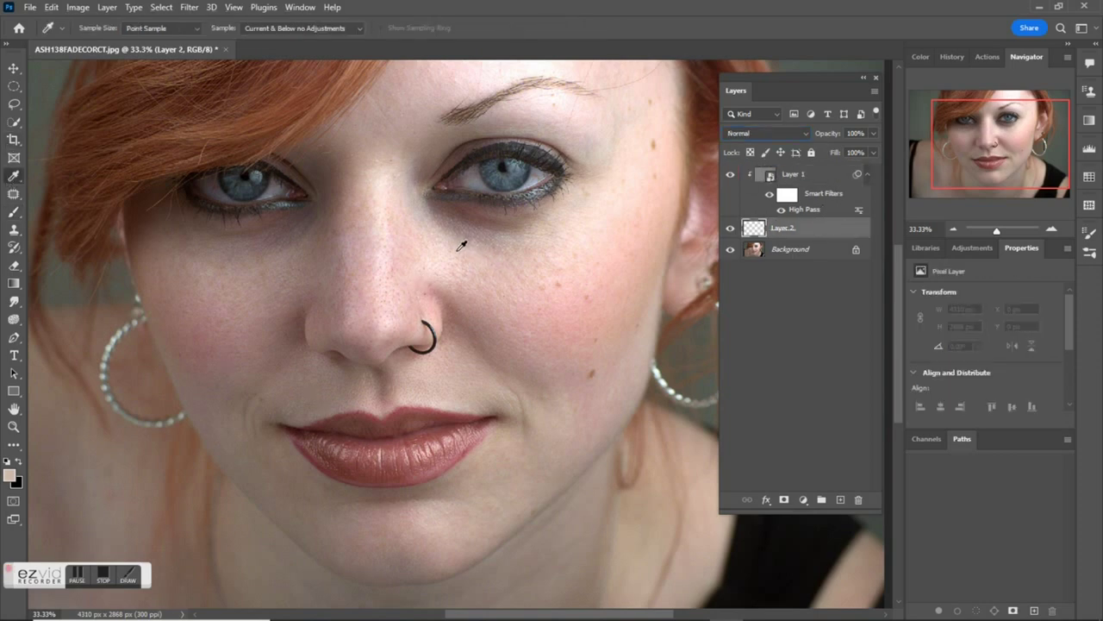
{"action": "left_click", "coordinate": [14, 212]}
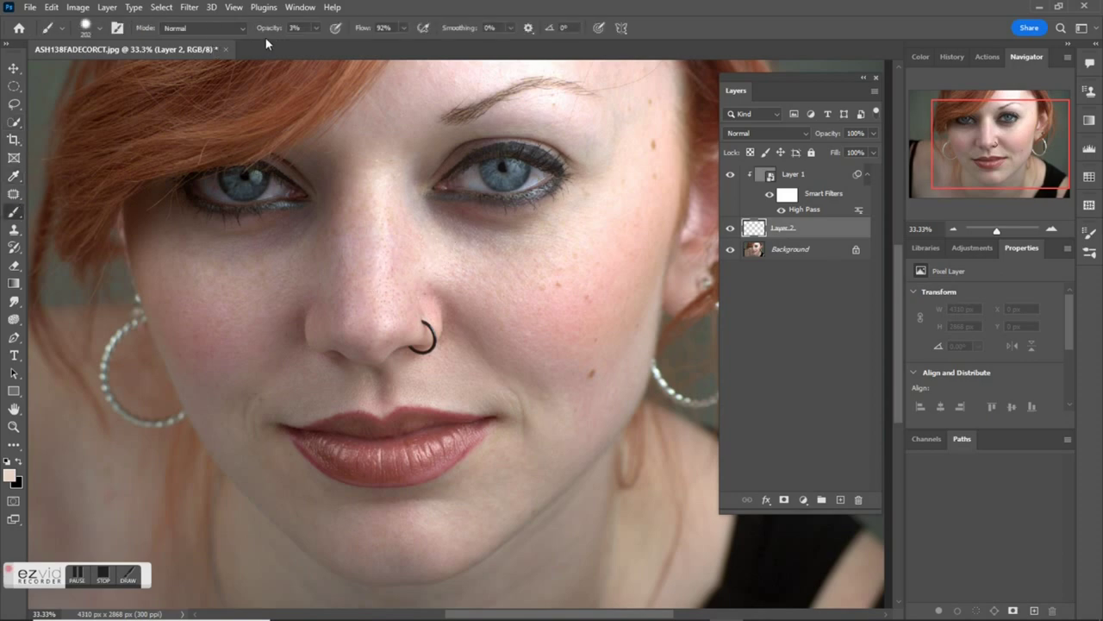
{"action": "left_click", "coordinate": [102, 32]}
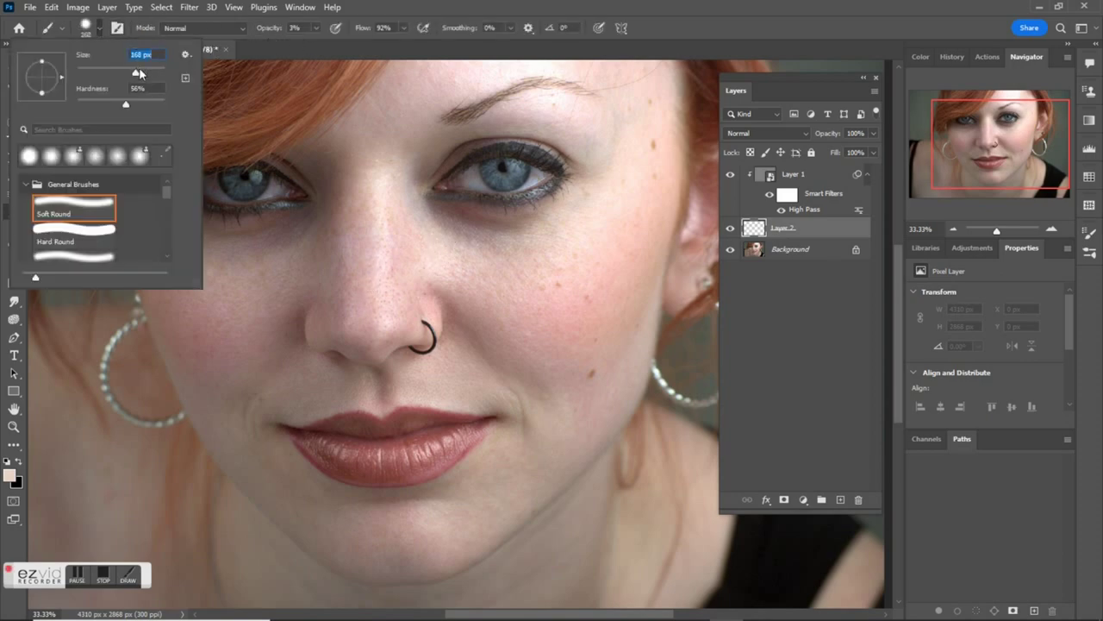
{"action": "left_click", "coordinate": [655, 11]}
{"action": "left_click_drag", "start_coordinate": [448, 228], "coordinate": [443, 228]}
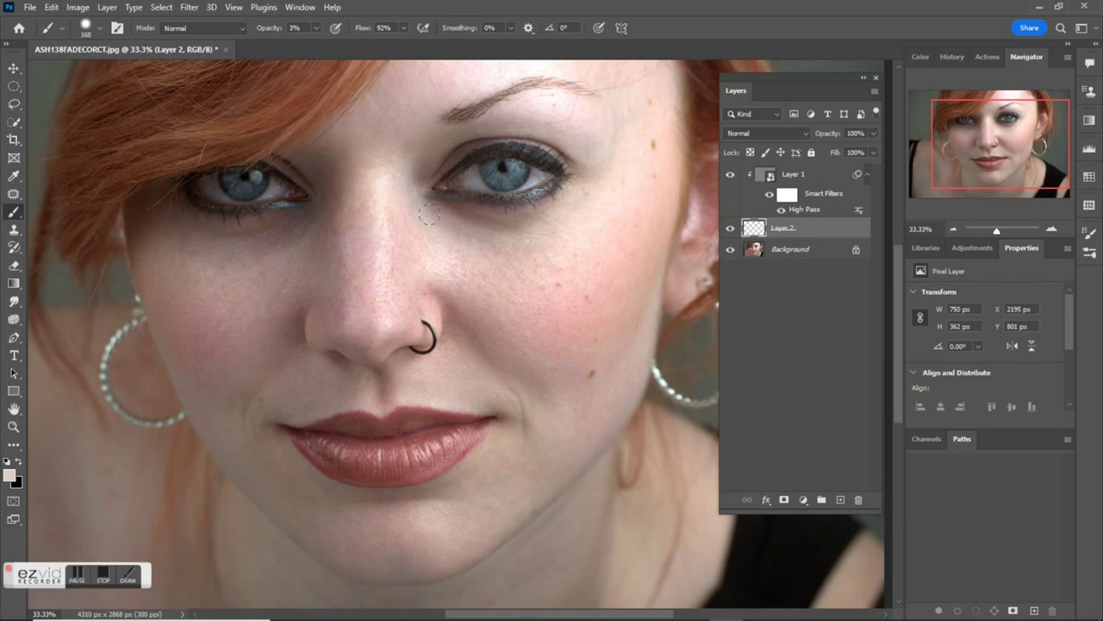
{"action": "left_click", "coordinate": [517, 264]}
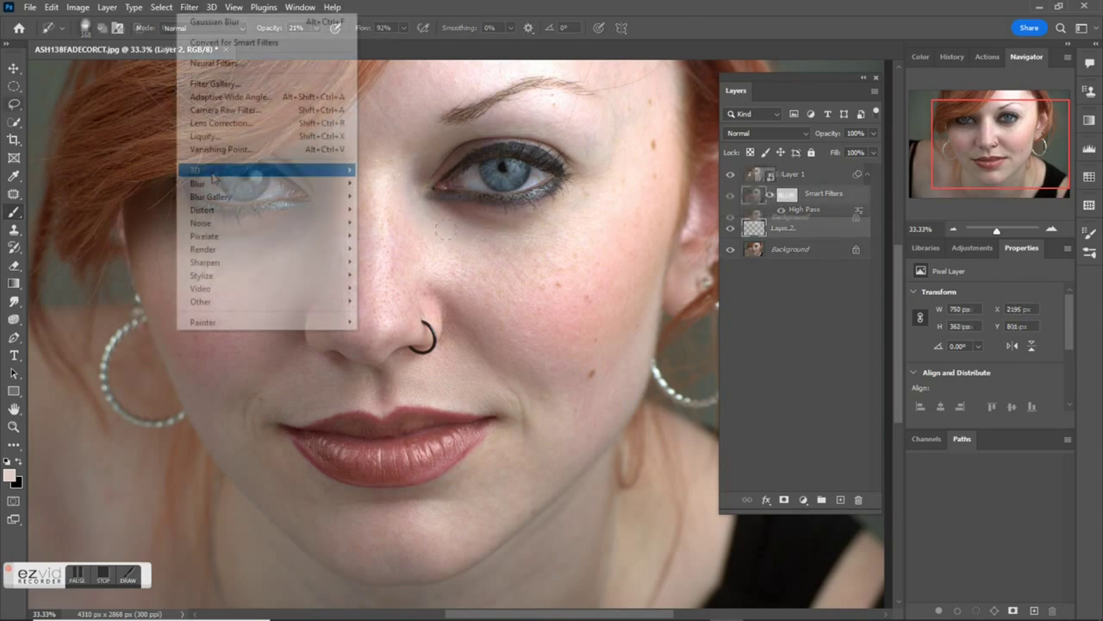
- Apply a Gaussian Blur to the whole G BLUR layer
{"action": "mouse_move", "coordinate": [259, 184]}
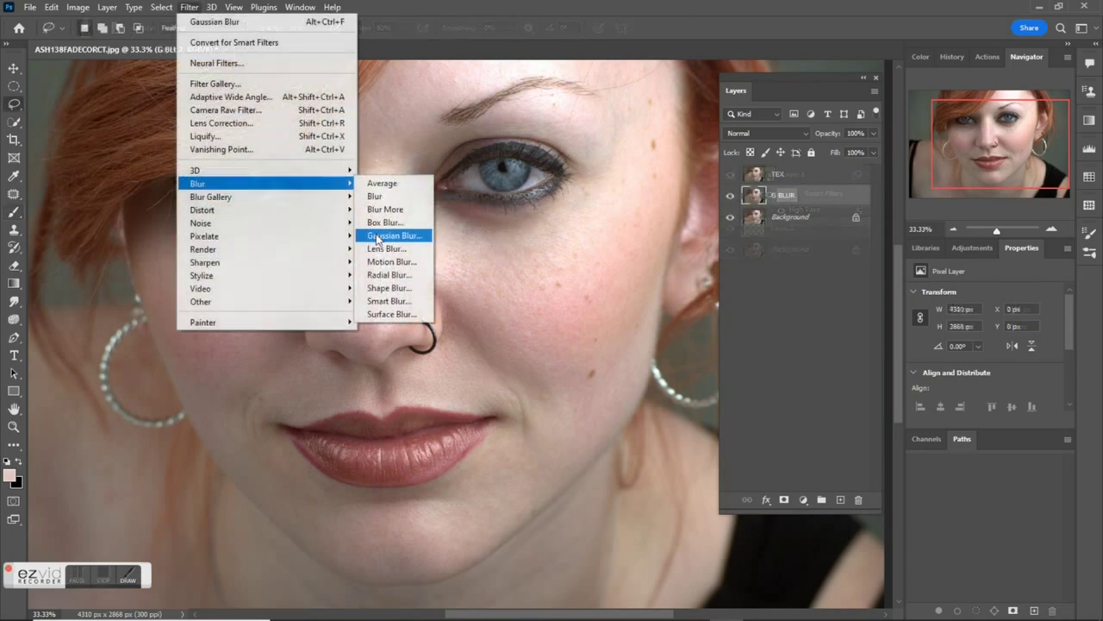
{"action": "left_click", "coordinate": [377, 236]}
{"action": "left_click", "coordinate": [737, 113]}
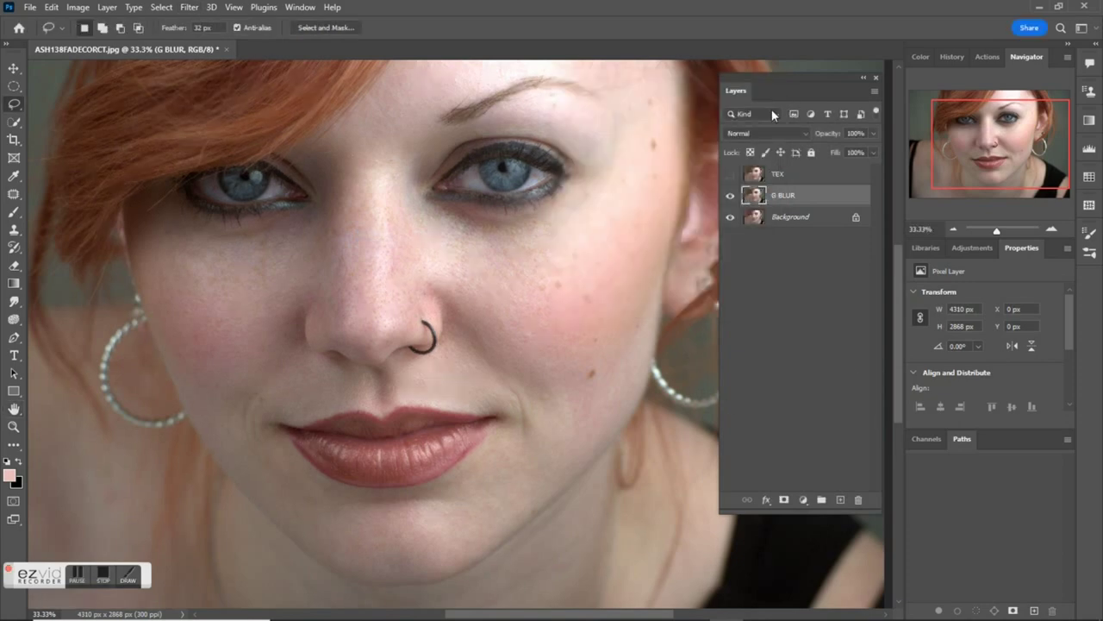
- Show the TEX layer and use Apply Image on it with the G BLUR layer, Subtract blending, scale 2 and offset 128
{"action": "left_click", "coordinate": [787, 178]}
{"action": "left_click", "coordinate": [730, 174]}
{"action": "left_click", "coordinate": [78, 6]}
{"action": "left_click", "coordinate": [95, 210]}
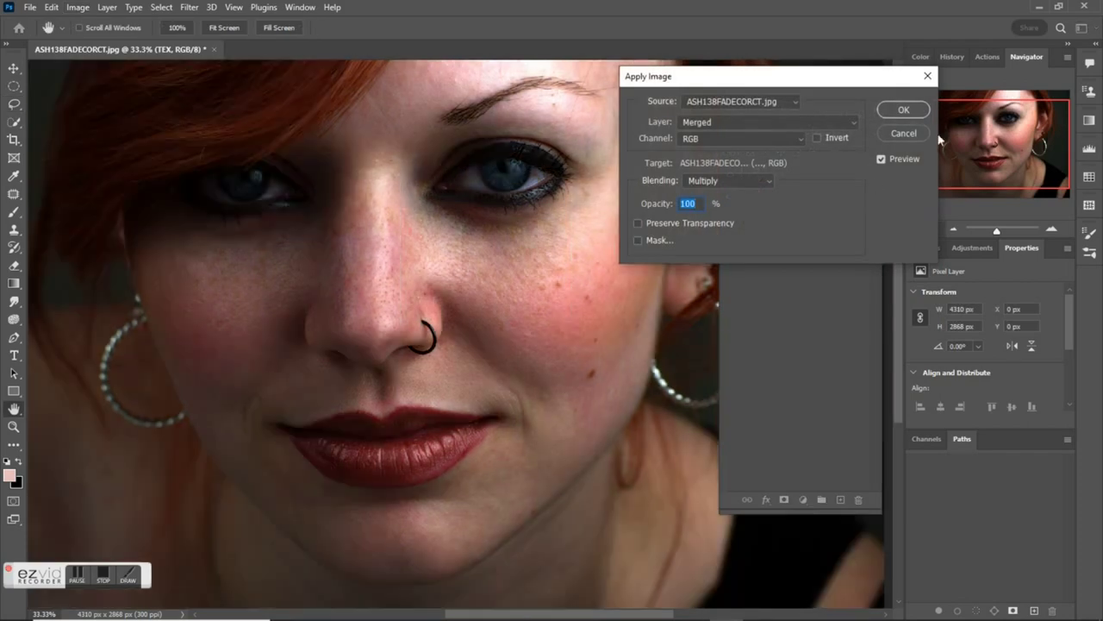
{"action": "left_click", "coordinate": [853, 122]}
{"action": "left_click", "coordinate": [698, 171]}
{"action": "left_click", "coordinate": [770, 181]}
{"action": "left_click", "coordinate": [705, 459]}
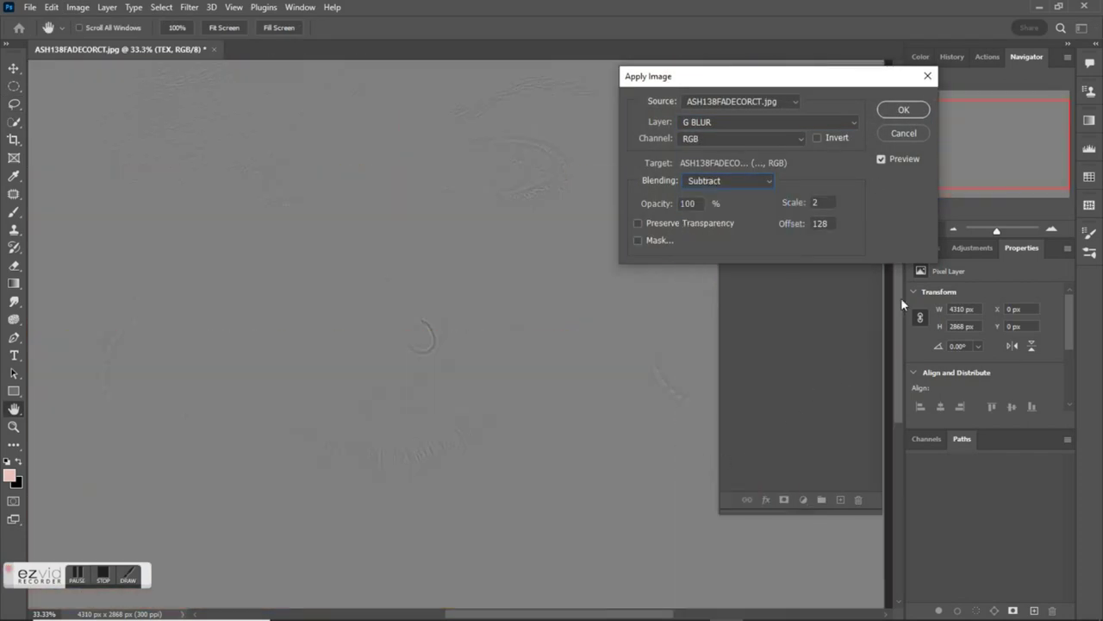
{"action": "left_click", "coordinate": [904, 109]}
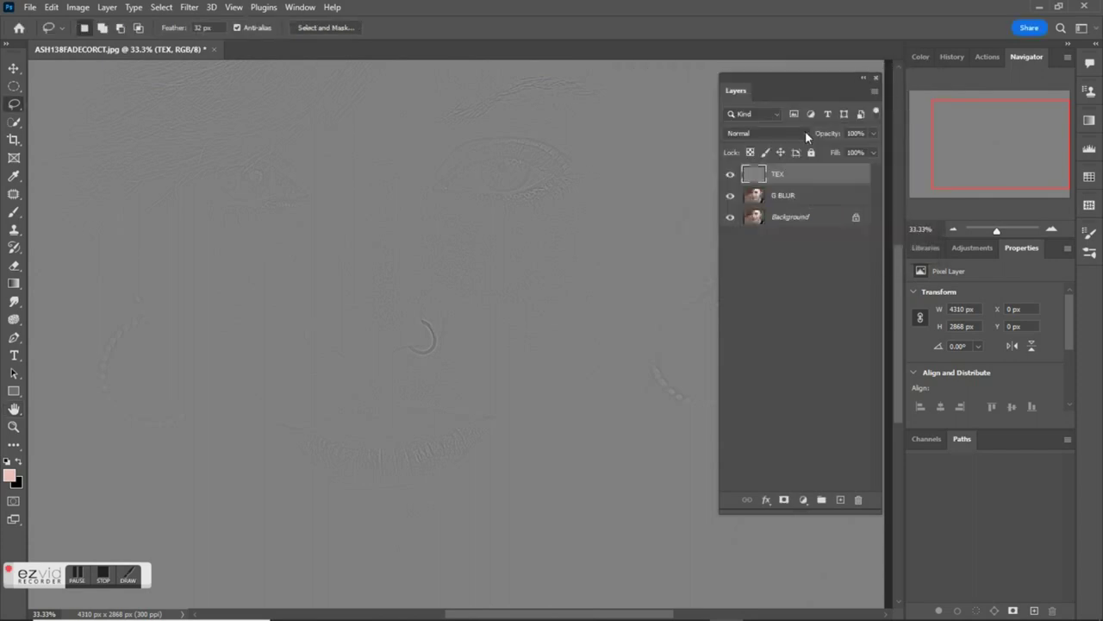
- Set the TEX layer's blend mode to Linear Light and group it with the G BLUR layer
{"action": "left_click", "coordinate": [805, 133]}
{"action": "left_click", "coordinate": [750, 338]}
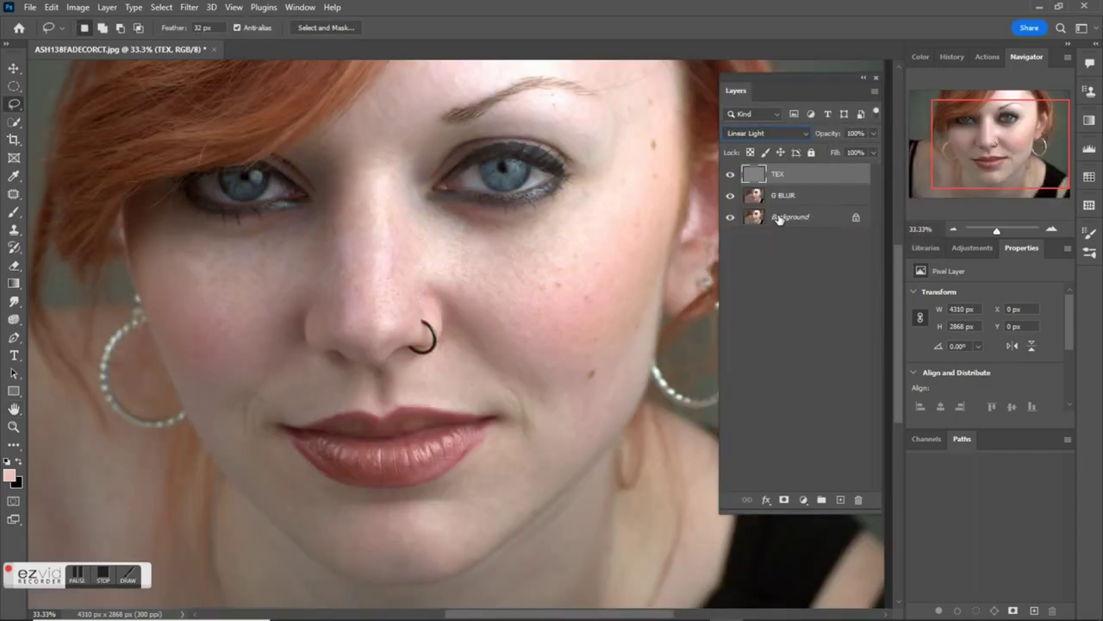
{"action": "left_click", "coordinate": [783, 198], "text": "shift"}
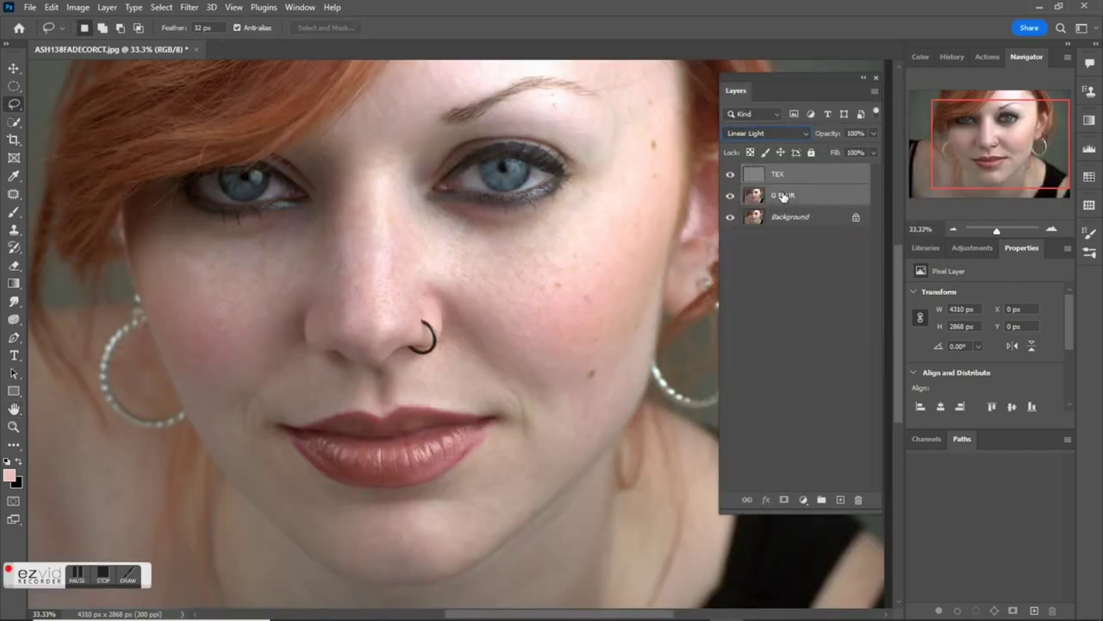
{"action": "key", "text": "ctrl+g"}
{"action": "left_click", "coordinate": [746, 173]}
- Lasso the cheek below the partly covered eye on the G BLUR layer, apply a 7.6 pixel Gaussian Blur and deselect
{"action": "left_click", "coordinate": [798, 211]}
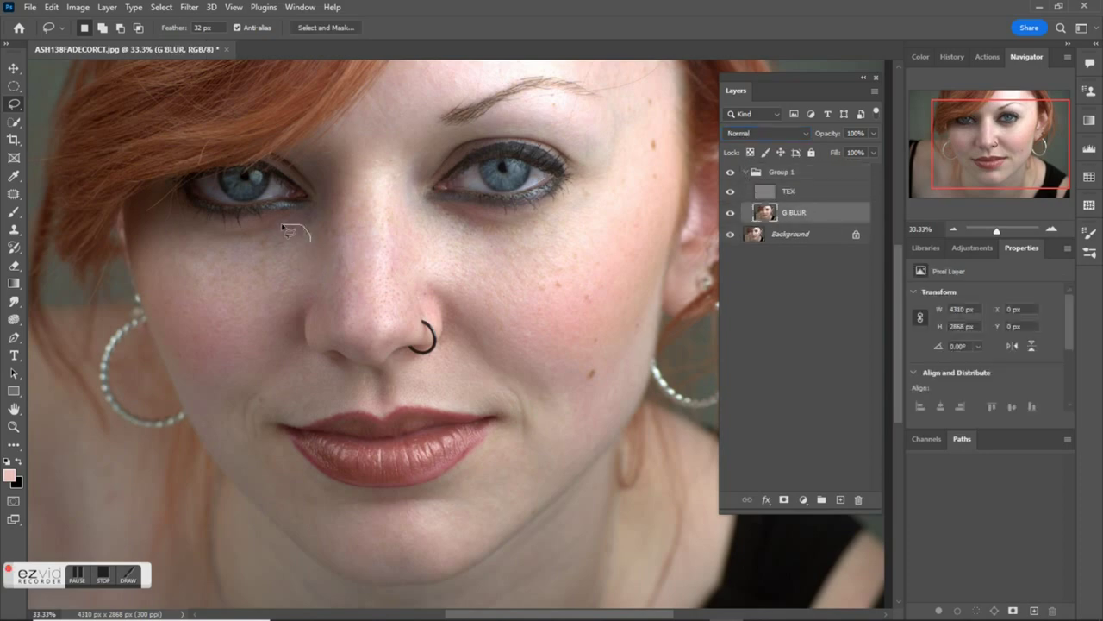
{"action": "mouse_move", "coordinate": [200, 244]}
{"action": "left_mouse_down"}
{"action": "mouse_move", "coordinate": [149, 250]}
{"action": "mouse_move", "coordinate": [147, 325]}
{"action": "mouse_move", "coordinate": [176, 385]}
{"action": "mouse_move", "coordinate": [219, 406]}
{"action": "mouse_move", "coordinate": [266, 374]}
{"action": "mouse_move", "coordinate": [311, 303]}
{"action": "left_mouse_up"}
{"action": "left_click_drag", "start_coordinate": [315, 243], "coordinate": [314, 245]}
{"action": "left_click", "coordinate": [189, 7]}
{"action": "mouse_move", "coordinate": [345, 188]}
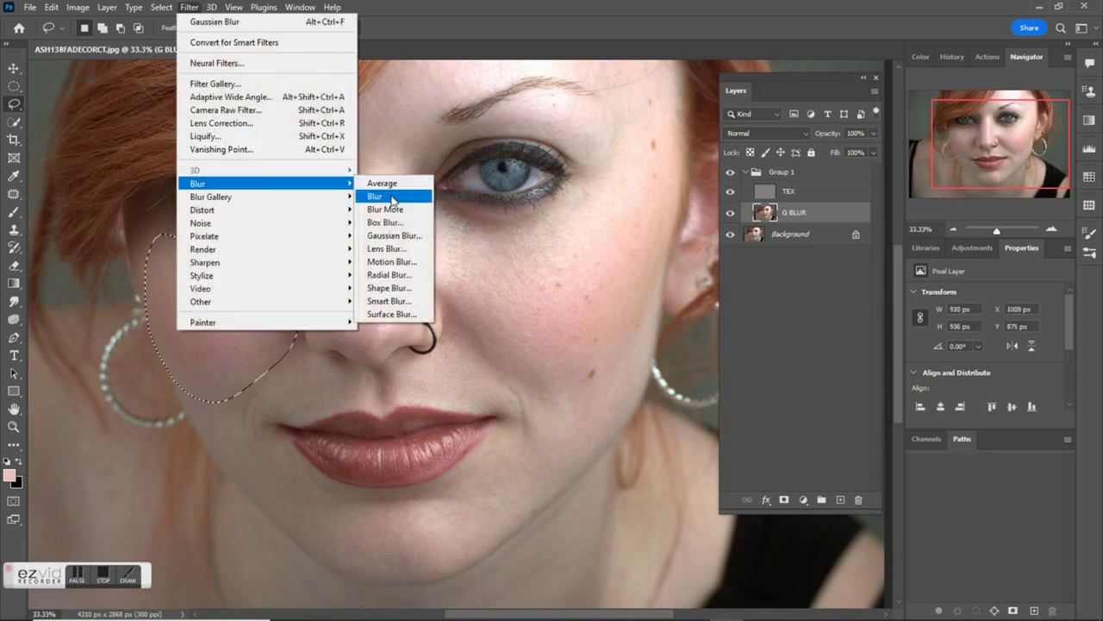
{"action": "left_click", "coordinate": [393, 236]}
{"action": "left_click_drag", "start_coordinate": [602, 299], "coordinate": [615, 301]}
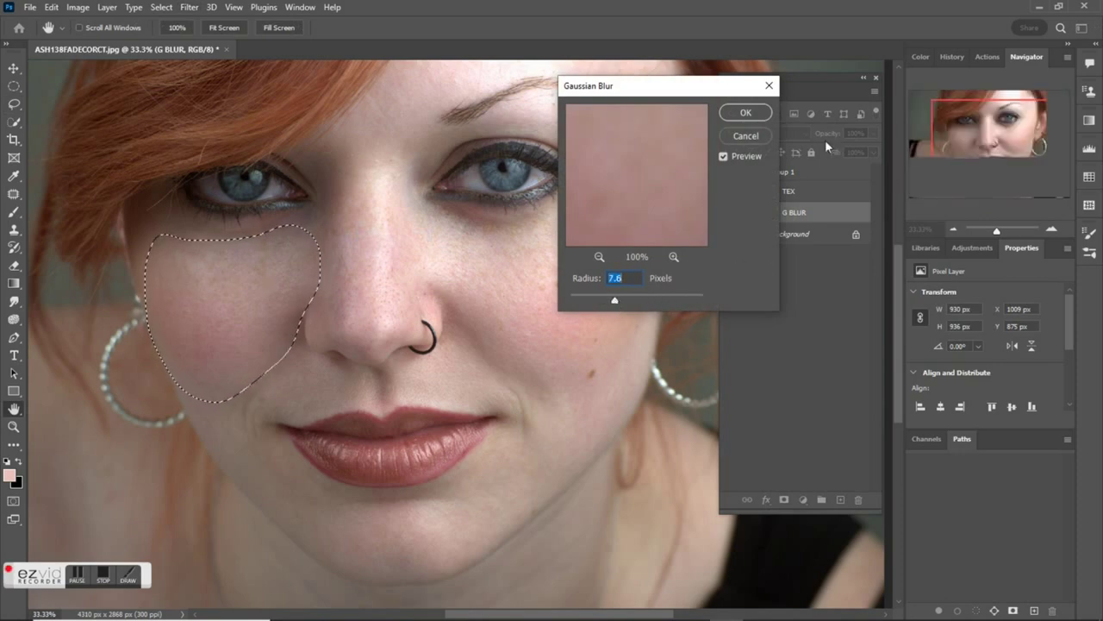
{"action": "left_click", "coordinate": [746, 113]}
{"action": "key", "text": "ctrl+d"}
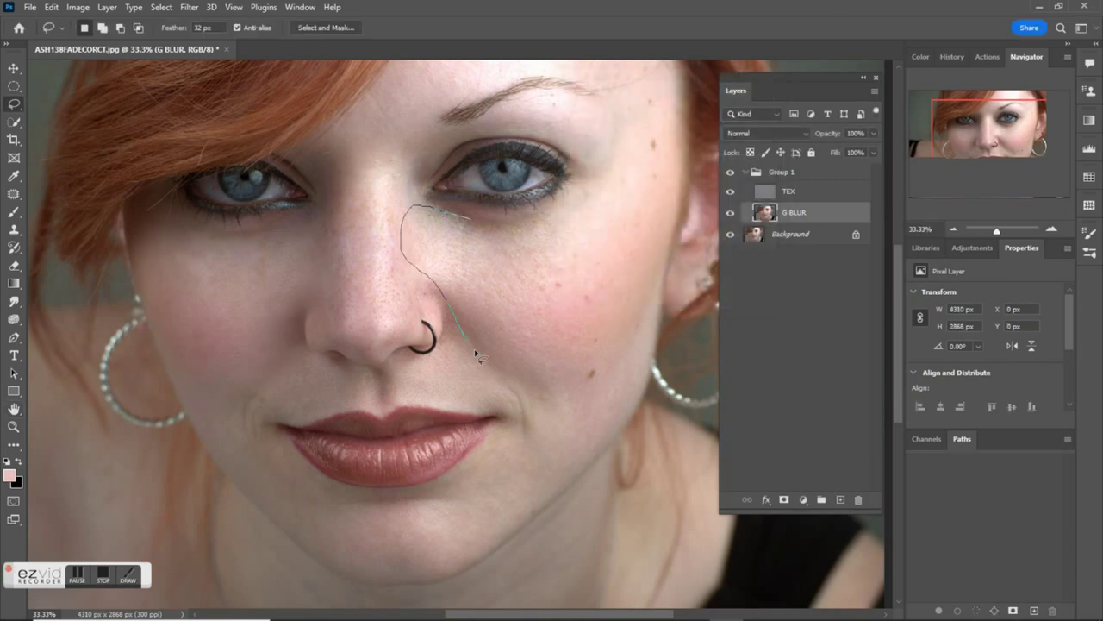
- Lasso the cheek on the nose-ring side of the G BLUR layer, apply a Gaussian Blur and deselect
{"action": "mouse_move", "coordinate": [601, 380]}
{"action": "left_mouse_down"}
{"action": "mouse_move", "coordinate": [619, 325]}
{"action": "mouse_move", "coordinate": [590, 236]}
{"action": "mouse_move", "coordinate": [474, 215]}
{"action": "left_mouse_up"}
{"action": "left_click", "coordinate": [189, 7]}
{"action": "mouse_move", "coordinate": [234, 188]}
{"action": "left_click", "coordinate": [392, 236]}
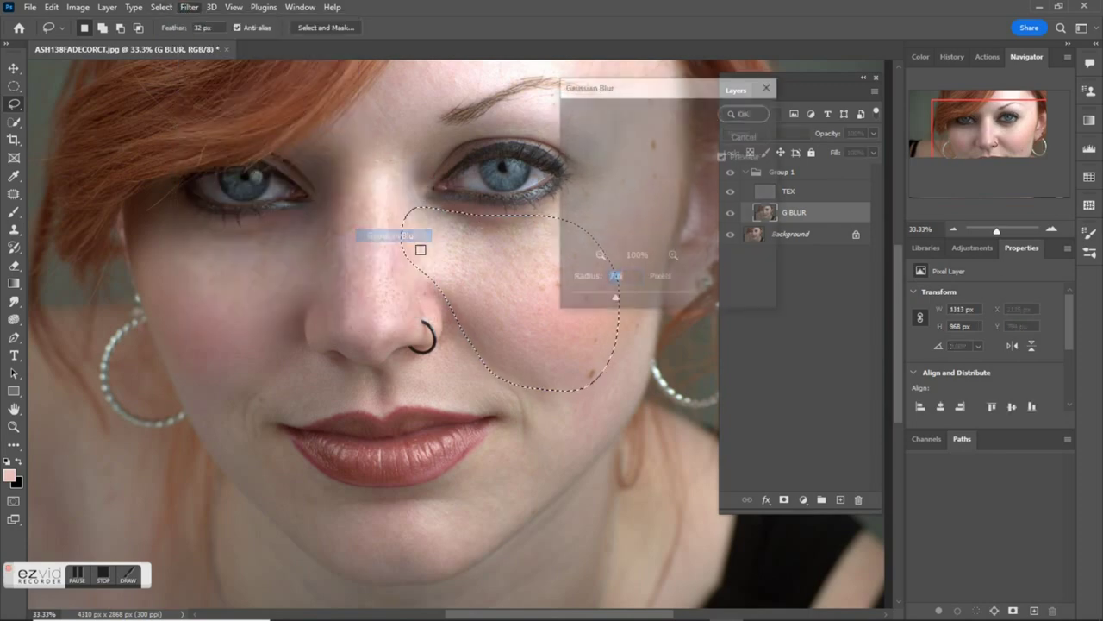
{"action": "left_click", "coordinate": [746, 113]}
{"action": "key", "text": "ctrl+d"}
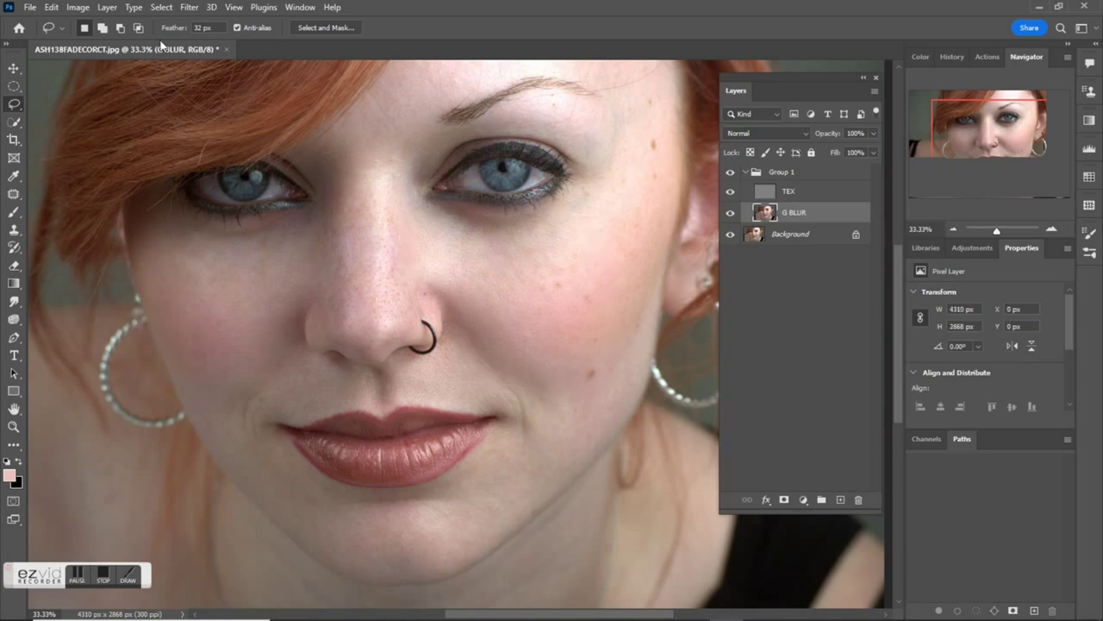
- Lasso the nose on the G BLUR layer, reapply the last Gaussian Blur and deselect
{"action": "left_click_drag", "start_coordinate": [352, 148], "coordinate": [322, 233]}
{"action": "left_click_drag", "start_coordinate": [308, 323], "coordinate": [353, 348]}
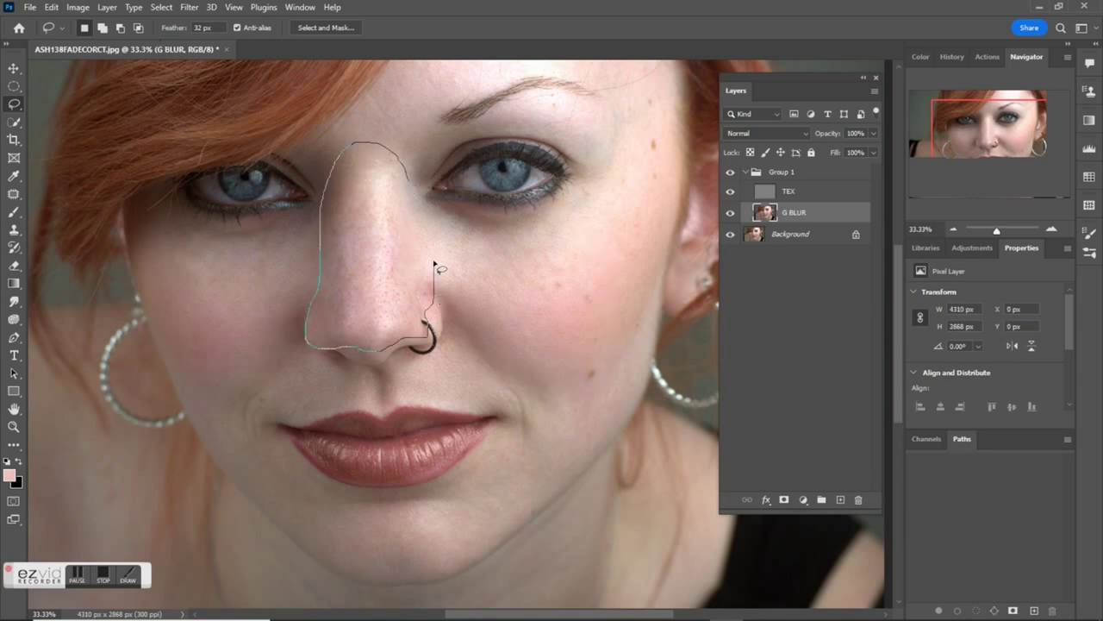
{"action": "left_click_drag", "start_coordinate": [407, 175], "coordinate": [404, 164]}
{"action": "left_click", "coordinate": [190, 8]}
{"action": "left_click", "coordinate": [198, 22]}
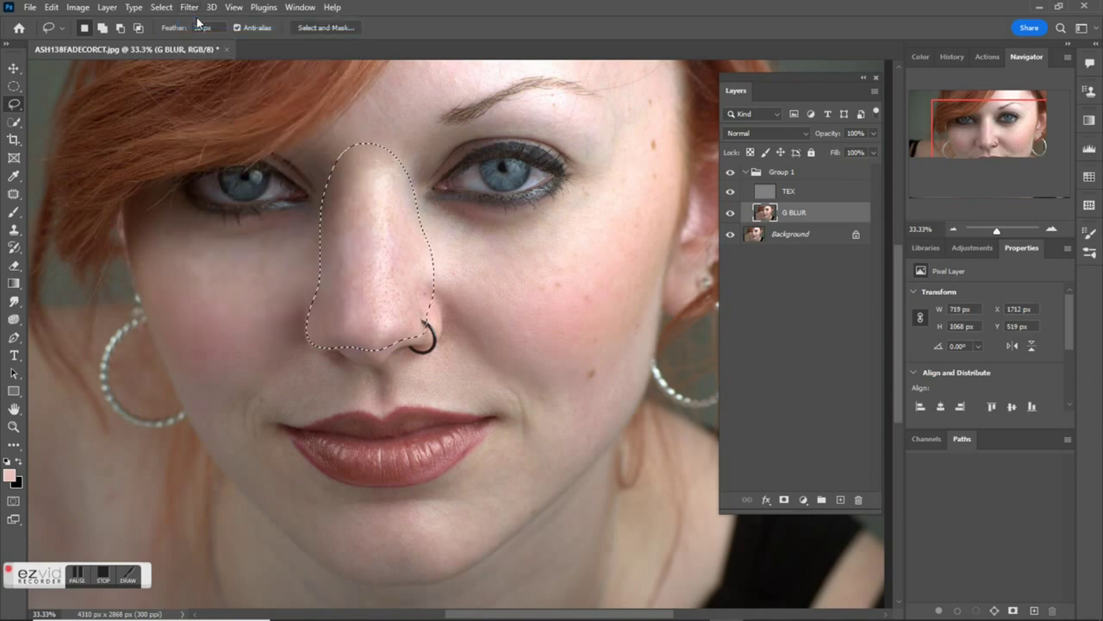
{"action": "key", "text": "ctrl+d"}
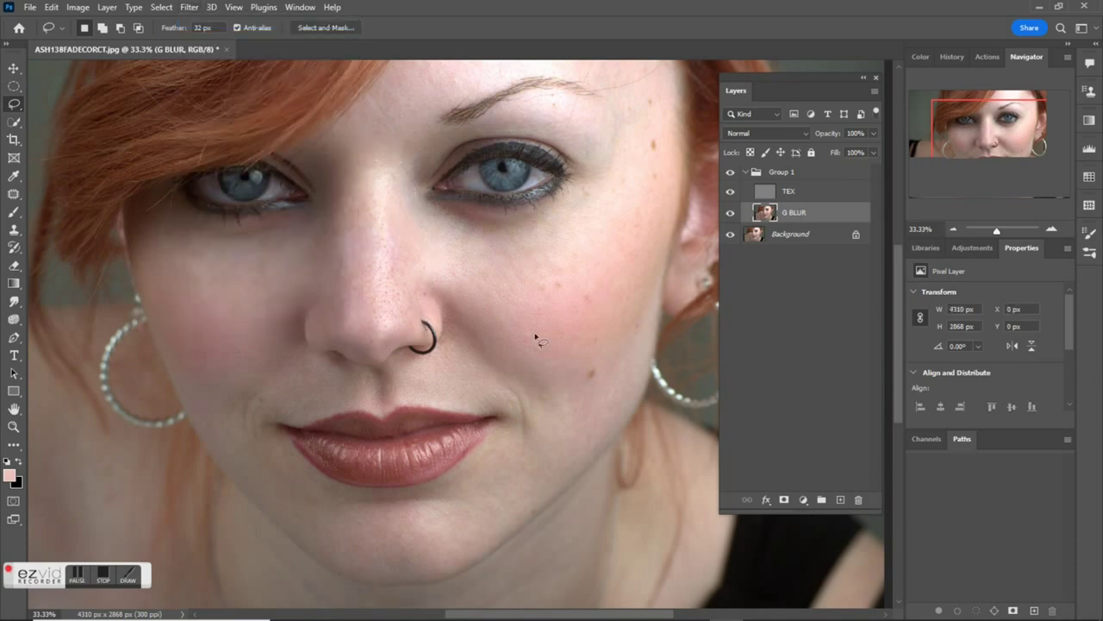
- Lasso the forehead between the hair and the eyebrow, reapply the last Gaussian Blur and deselect
{"action": "left_click_drag", "start_coordinate": [901, 300], "coordinate": [898, 261]}
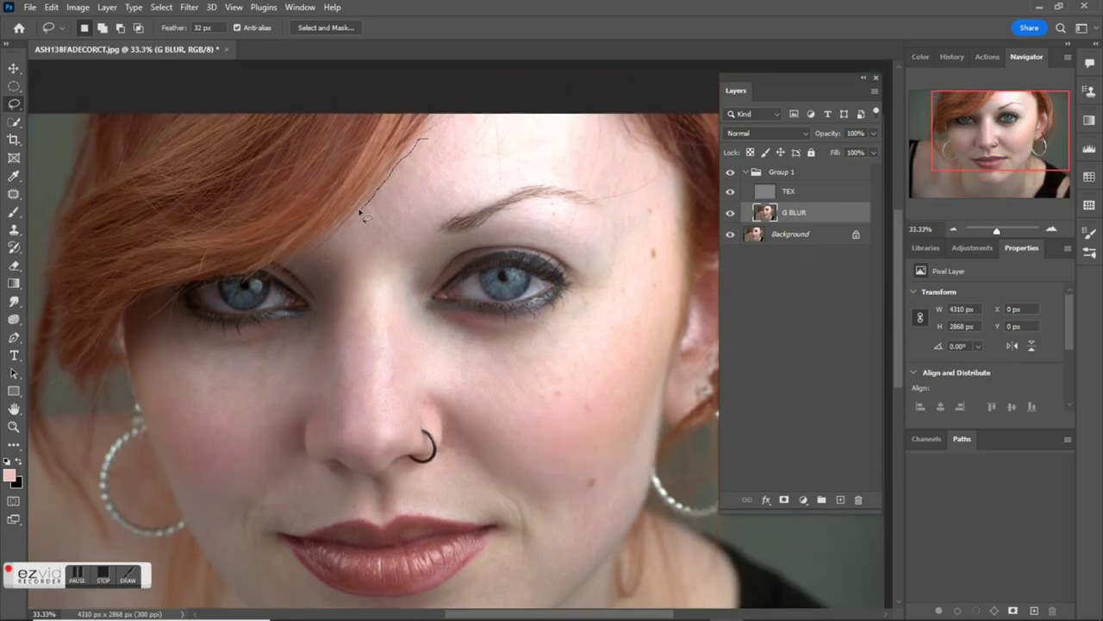
{"action": "left_click_drag", "start_coordinate": [487, 184], "coordinate": [424, 139]}
{"action": "left_click", "coordinate": [189, 7]}
{"action": "left_click", "coordinate": [198, 20]}
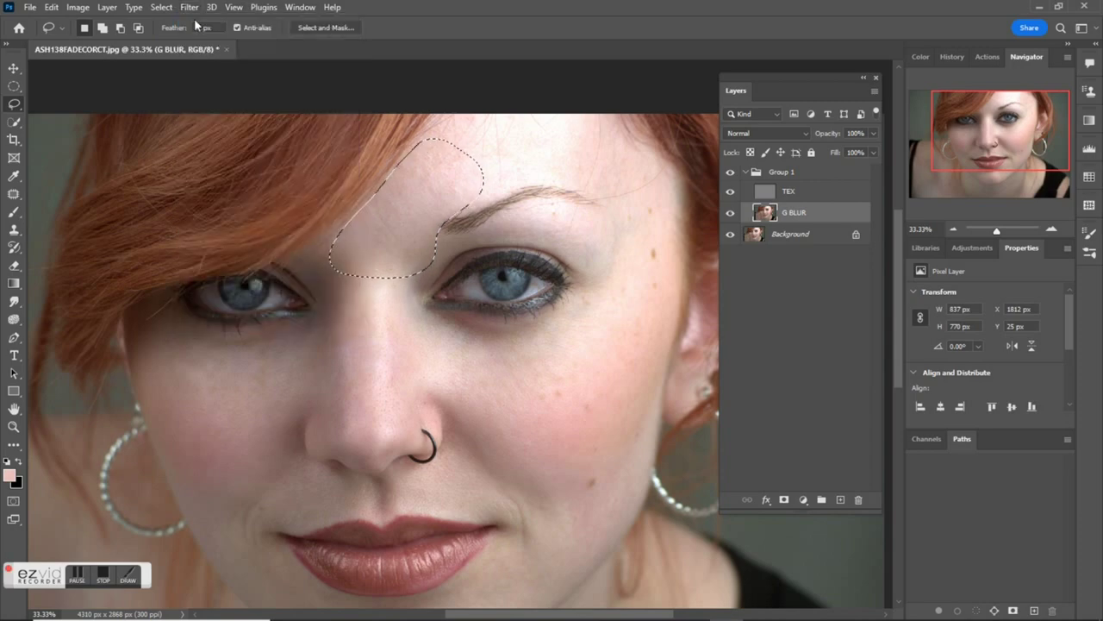
{"action": "key", "text": "ctrl+d"}
- Lasso the chin from the corner of the mouth to the jawline and reapply the last Gaussian Blur
{"action": "left_click_drag", "start_coordinate": [896, 278], "coordinate": [898, 348]}
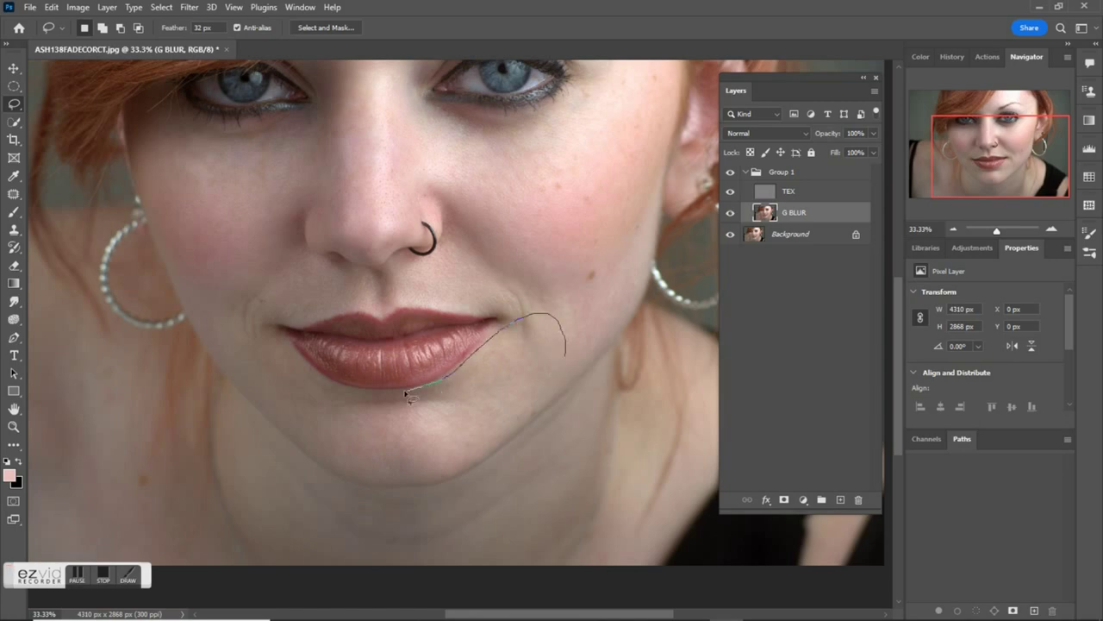
{"action": "mouse_move", "coordinate": [377, 480]}
{"action": "left_mouse_down"}
{"action": "mouse_move", "coordinate": [422, 482]}
{"action": "mouse_move", "coordinate": [473, 464]}
{"action": "left_mouse_up"}
{"action": "left_click_drag", "start_coordinate": [562, 399], "coordinate": [562, 398]}
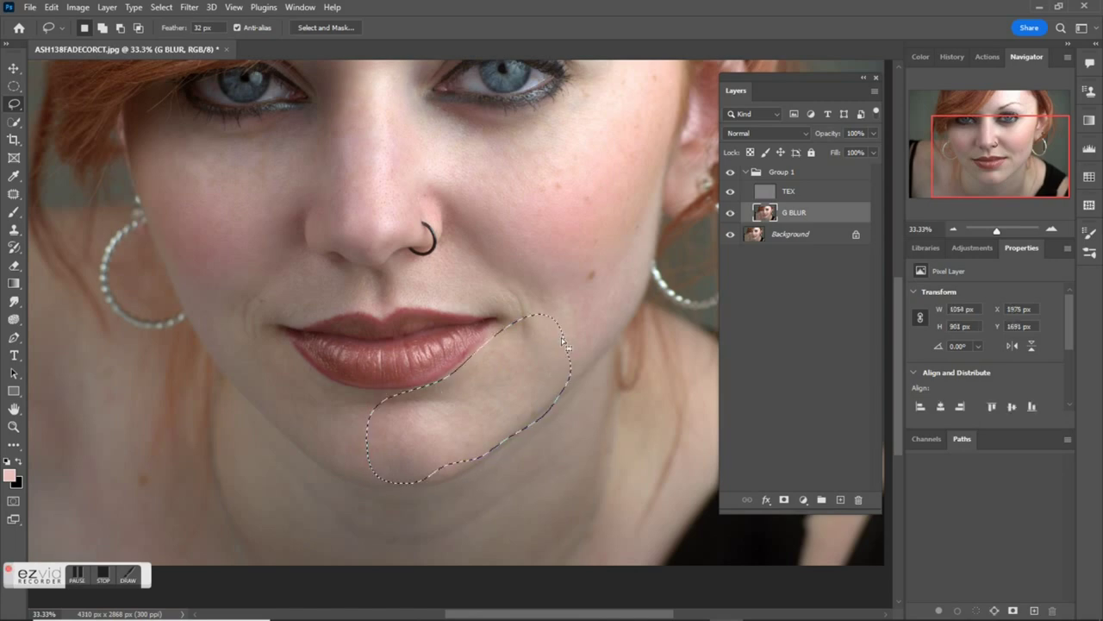
{"action": "left_click", "coordinate": [189, 6]}
{"action": "left_click", "coordinate": [192, 20]}
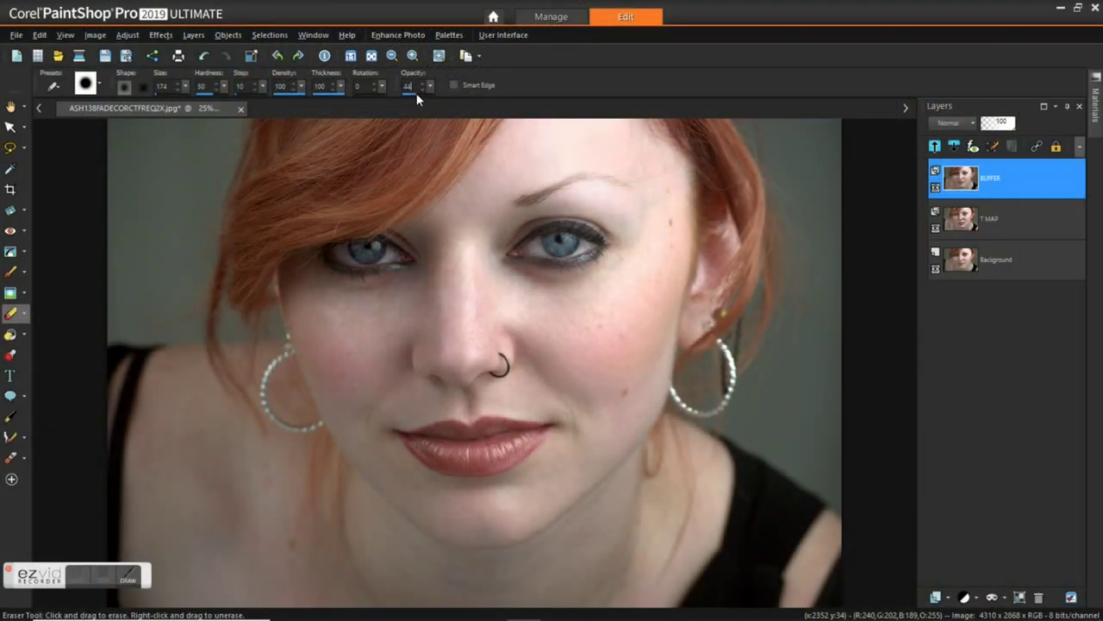
- Switch to PaintShop Pro and erase the BUFFER layer over the eyes, hair, lips and earrings at opacity 44, enlarging the eraser to 347
{"action": "mouse_move", "coordinate": [587, 238]}
{"action": "left_mouse_down"}
{"action": "mouse_move", "coordinate": [572, 234]}
{"action": "mouse_move", "coordinate": [588, 250]}
{"action": "mouse_move", "coordinate": [580, 235]}
{"action": "mouse_move", "coordinate": [507, 254]}
{"action": "mouse_move", "coordinate": [548, 260]}
{"action": "mouse_move", "coordinate": [599, 244]}
{"action": "left_mouse_up"}
{"action": "mouse_move", "coordinate": [417, 243]}
{"action": "left_mouse_down"}
{"action": "mouse_move", "coordinate": [335, 255]}
{"action": "mouse_move", "coordinate": [404, 258]}
{"action": "mouse_move", "coordinate": [395, 243]}
{"action": "mouse_move", "coordinate": [369, 253]}
{"action": "left_mouse_up"}
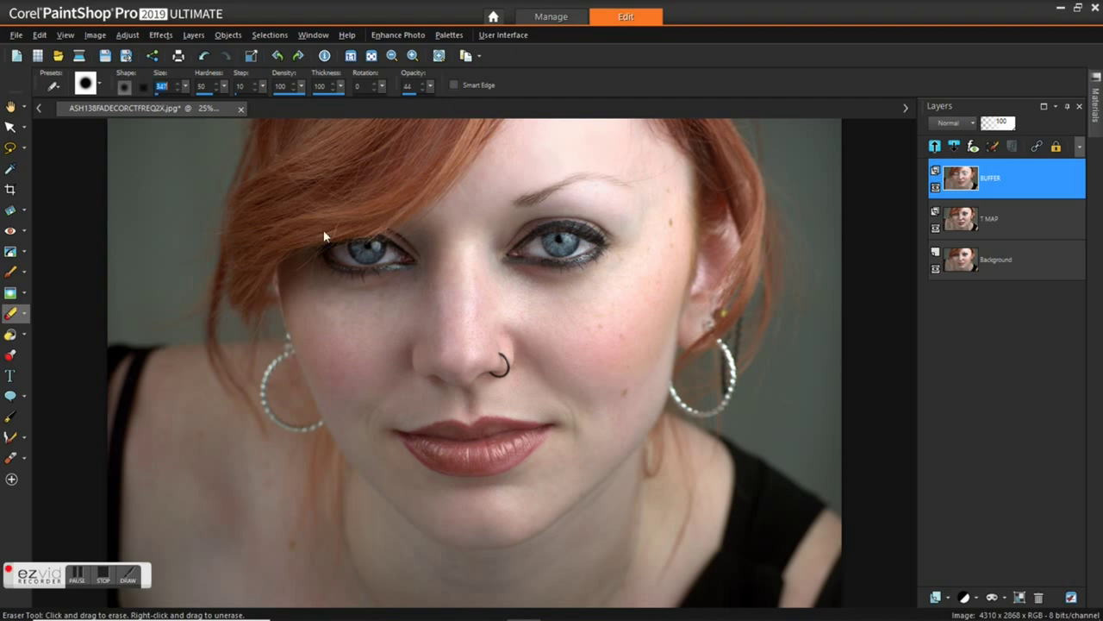
{"action": "mouse_move", "coordinate": [269, 249]}
{"action": "left_mouse_down"}
{"action": "mouse_move", "coordinate": [390, 210]}
{"action": "mouse_move", "coordinate": [456, 138]}
{"action": "mouse_move", "coordinate": [312, 191]}
{"action": "mouse_move", "coordinate": [382, 121]}
{"action": "mouse_move", "coordinate": [295, 169]}
{"action": "mouse_move", "coordinate": [248, 236]}
{"action": "mouse_move", "coordinate": [247, 267]}
{"action": "mouse_move", "coordinate": [424, 120]}
{"action": "left_mouse_up"}
{"action": "mouse_move", "coordinate": [510, 440]}
{"action": "left_mouse_down"}
{"action": "mouse_move", "coordinate": [435, 437]}
{"action": "mouse_move", "coordinate": [446, 455]}
{"action": "mouse_move", "coordinate": [506, 455]}
{"action": "mouse_move", "coordinate": [528, 428]}
{"action": "left_mouse_up"}
{"action": "mouse_move", "coordinate": [445, 384]}
{"action": "left_mouse_down"}
{"action": "mouse_move", "coordinate": [470, 406]}
{"action": "mouse_move", "coordinate": [517, 349]}
{"action": "mouse_move", "coordinate": [474, 374]}
{"action": "mouse_move", "coordinate": [419, 360]}
{"action": "mouse_move", "coordinate": [400, 391]}
{"action": "mouse_move", "coordinate": [510, 418]}
{"action": "mouse_move", "coordinate": [547, 400]}
{"action": "mouse_move", "coordinate": [537, 368]}
{"action": "mouse_move", "coordinate": [575, 407]}
{"action": "mouse_move", "coordinate": [575, 436]}
{"action": "left_mouse_up"}
{"action": "mouse_move", "coordinate": [698, 230]}
{"action": "left_mouse_down"}
{"action": "mouse_move", "coordinate": [679, 175]}
{"action": "mouse_move", "coordinate": [639, 396]}
{"action": "left_mouse_up"}
{"action": "mouse_move", "coordinate": [615, 211]}
{"action": "left_mouse_down"}
{"action": "mouse_move", "coordinate": [580, 201]}
{"action": "mouse_move", "coordinate": [534, 213]}
{"action": "mouse_move", "coordinate": [498, 256]}
{"action": "mouse_move", "coordinate": [553, 202]}
{"action": "mouse_move", "coordinate": [614, 204]}
{"action": "mouse_move", "coordinate": [420, 269]}
{"action": "mouse_move", "coordinate": [420, 251]}
{"action": "mouse_move", "coordinate": [388, 228]}
{"action": "mouse_move", "coordinate": [320, 247]}
{"action": "mouse_move", "coordinate": [340, 273]}
{"action": "mouse_move", "coordinate": [400, 280]}
{"action": "mouse_move", "coordinate": [424, 320]}
{"action": "mouse_move", "coordinate": [416, 268]}
{"action": "mouse_move", "coordinate": [405, 332]}
{"action": "mouse_move", "coordinate": [407, 276]}
{"action": "mouse_move", "coordinate": [358, 286]}
{"action": "mouse_move", "coordinate": [412, 284]}
{"action": "mouse_move", "coordinate": [427, 243]}
{"action": "mouse_move", "coordinate": [427, 324]}
{"action": "left_mouse_up"}
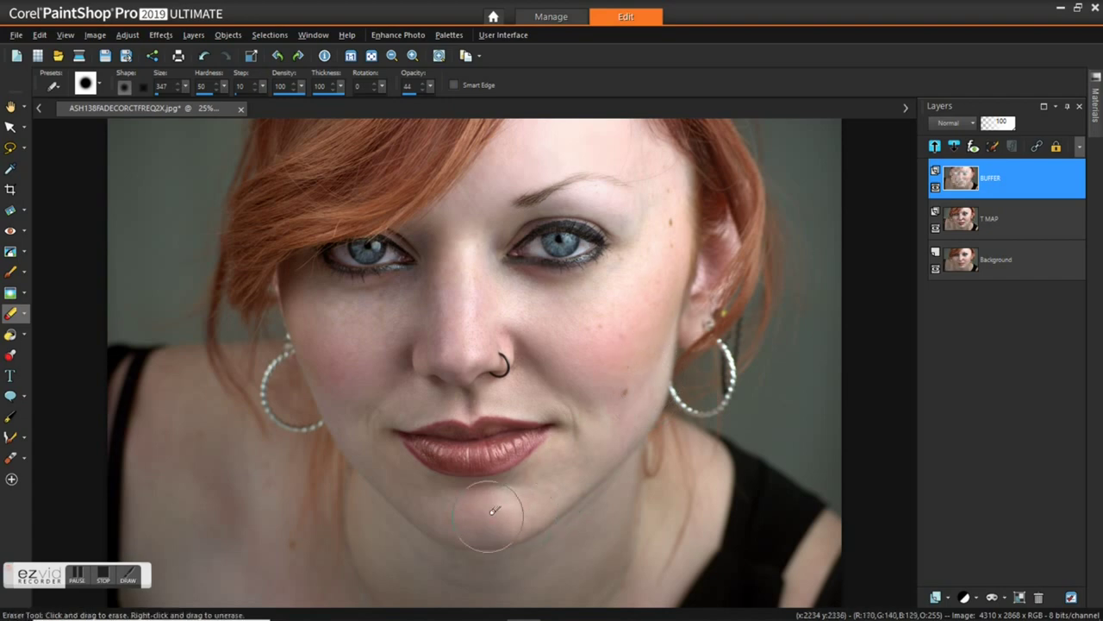
{"action": "mouse_move", "coordinate": [685, 278]}
{"action": "left_mouse_down"}
{"action": "mouse_move", "coordinate": [664, 337]}
{"action": "mouse_move", "coordinate": [410, 482]}
{"action": "mouse_move", "coordinate": [855, 348]}
{"action": "left_mouse_up"}
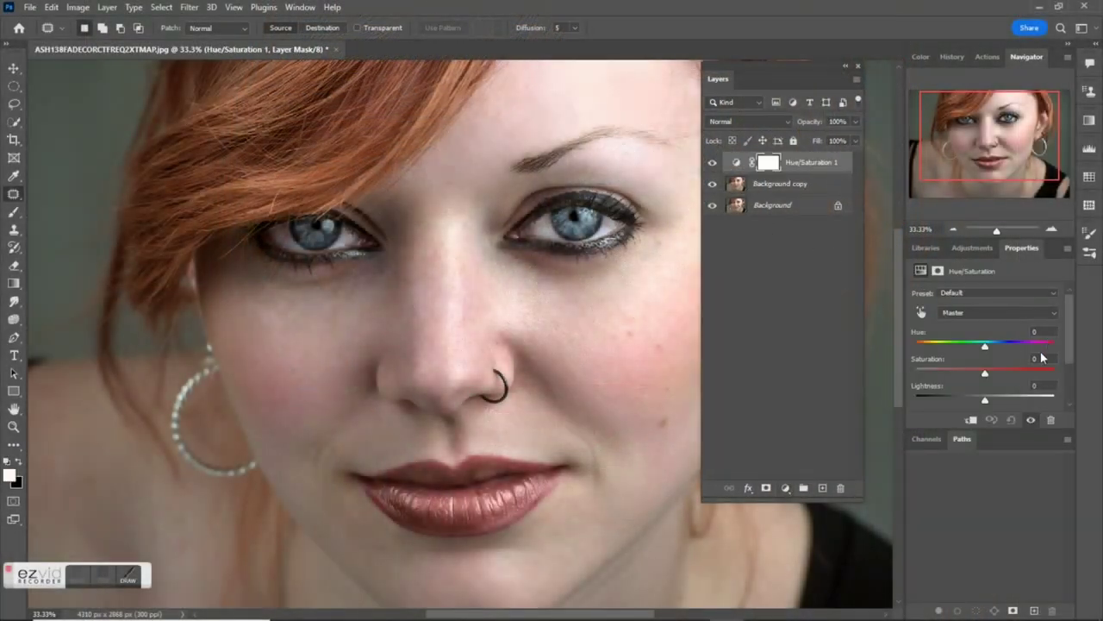
- Switch to Photoshop and raise the master saturation of the Hue/Saturation adjustment layer to +34
{"action": "left_click_drag", "start_coordinate": [985, 373], "coordinate": [987, 373]}
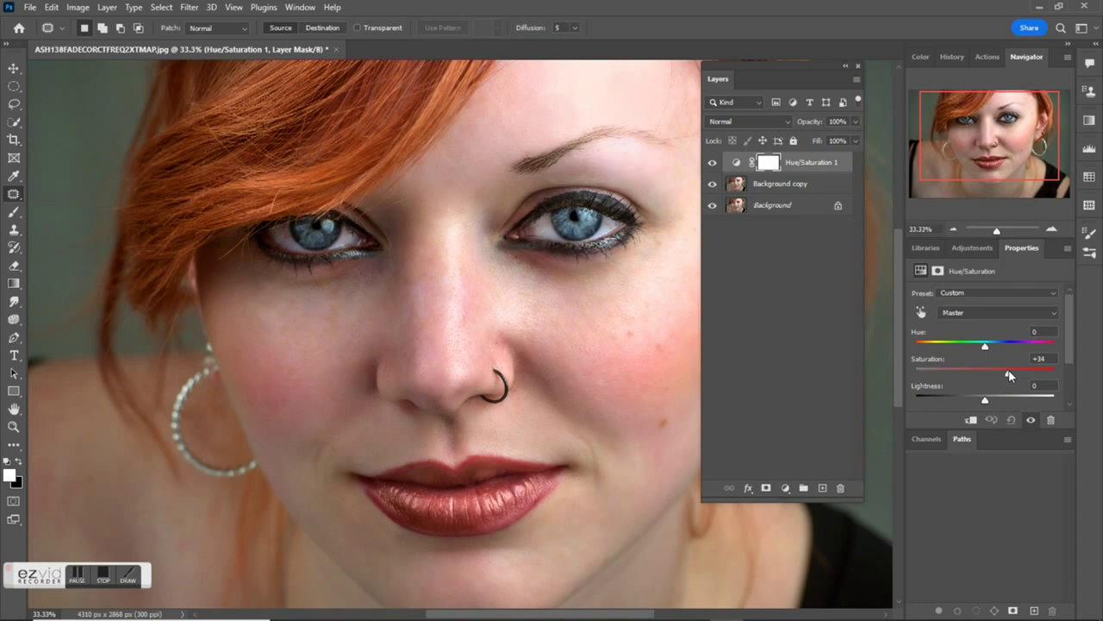
- Set the Hue/Saturation adjustment to saturation +49 and lightness -4, and invert its layer mask to black
{"action": "left_click_drag", "start_coordinate": [985, 402], "coordinate": [980, 401]}
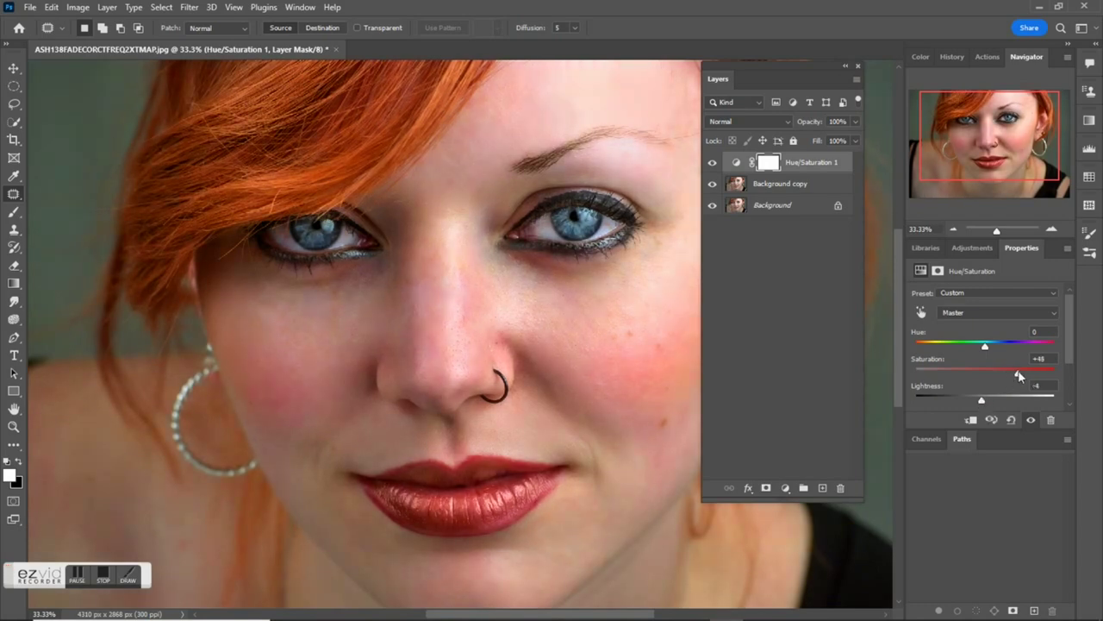
{"action": "key", "text": "ctrl+i"}
- Paint white on the adjustment's mask over both irises with a 69 px Soft Round brush at 37% opacity
{"action": "left_click", "coordinate": [14, 212]}
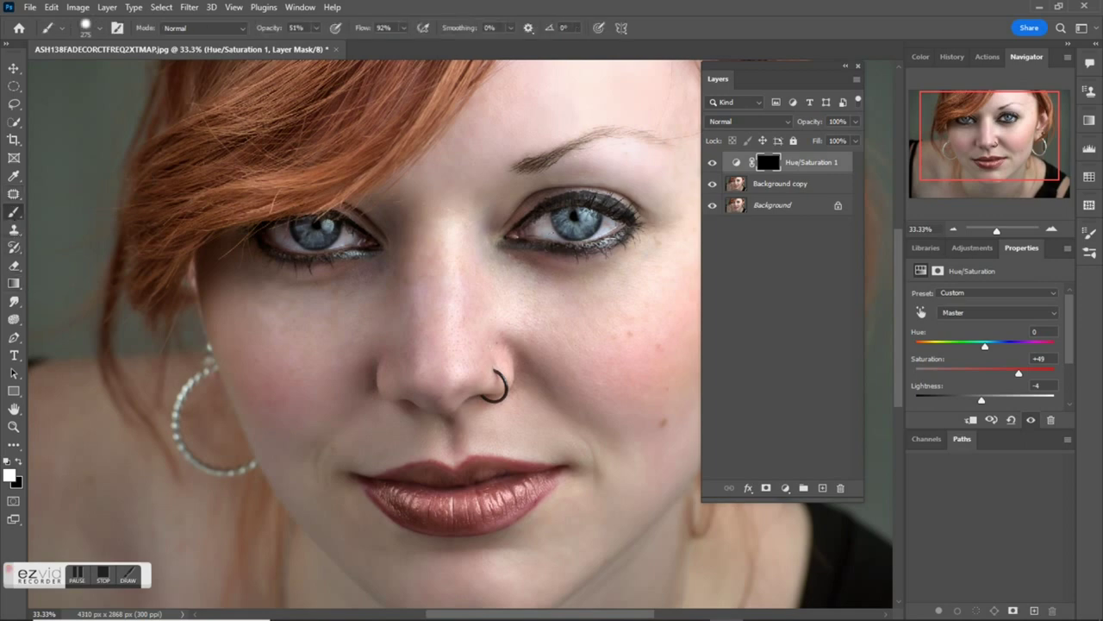
{"action": "left_click", "coordinate": [100, 28]}
{"action": "left_click", "coordinate": [105, 71]}
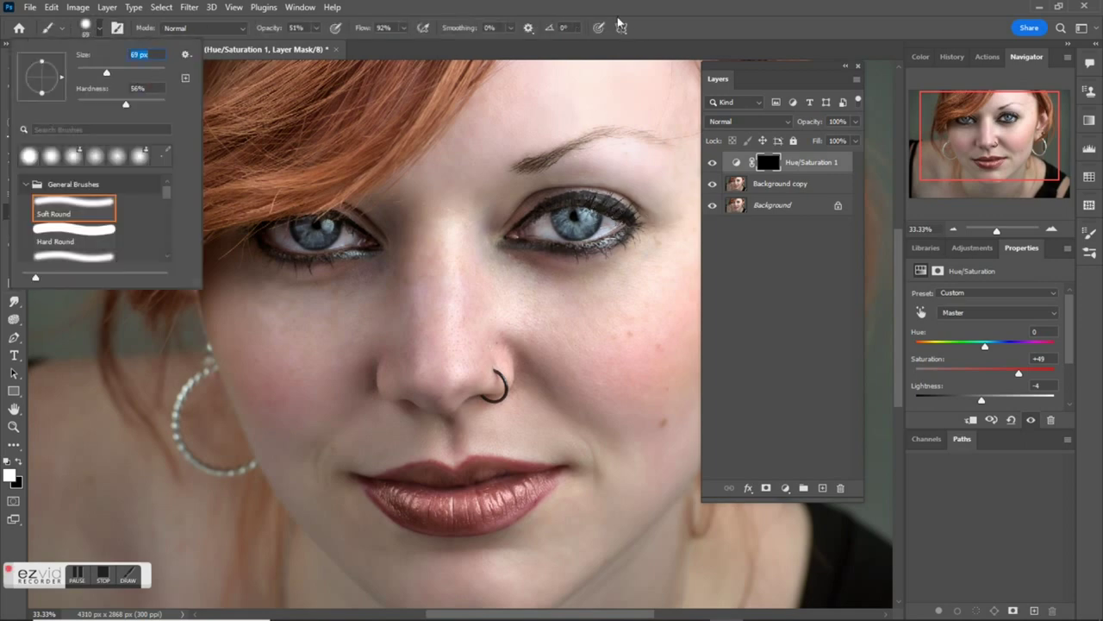
{"action": "left_click", "coordinate": [655, 21]}
{"action": "left_click", "coordinate": [316, 27]}
{"action": "left_click_drag", "start_coordinate": [312, 45], "coordinate": [306, 45]}
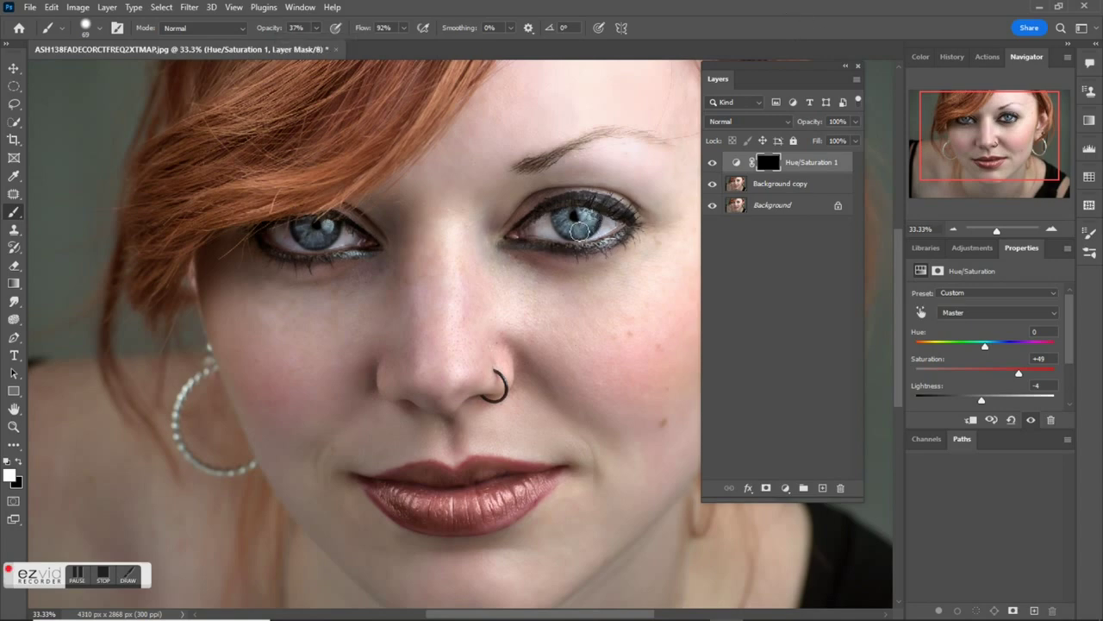
{"action": "left_click_drag", "start_coordinate": [565, 221], "coordinate": [578, 230]}
{"action": "left_click_drag", "start_coordinate": [300, 228], "coordinate": [331, 234]}
- Paint white on the mask over the lips with the brush set to 94 px and 29% opacity
{"action": "left_click", "coordinate": [100, 28]}
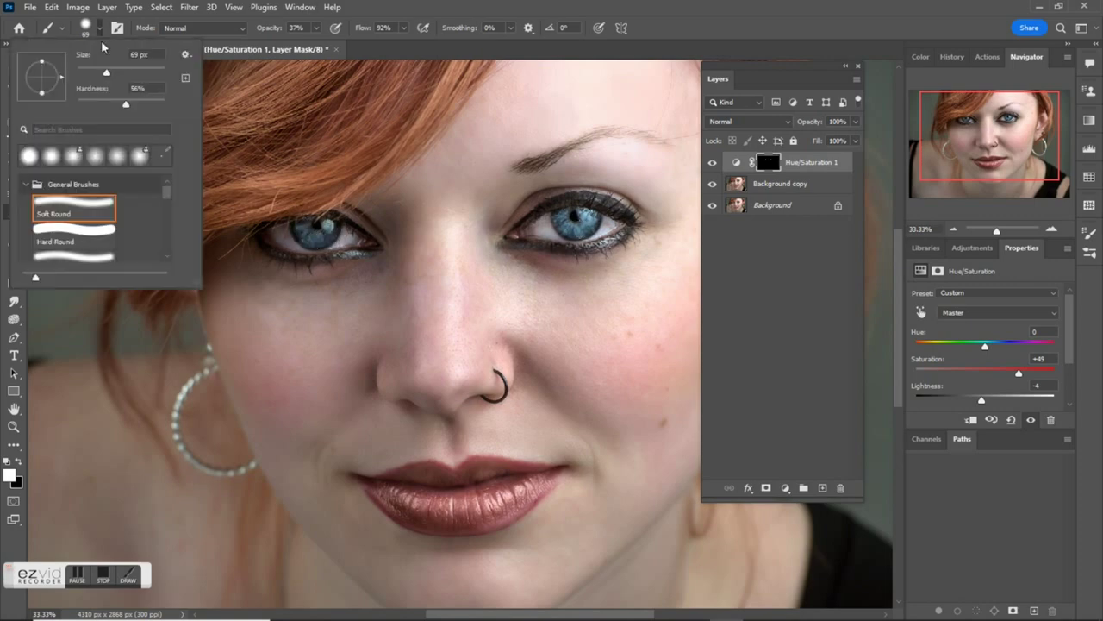
{"action": "left_click", "coordinate": [117, 73]}
{"action": "left_click", "coordinate": [715, 29]}
{"action": "left_click", "coordinate": [317, 28]}
{"action": "left_click", "coordinate": [311, 43]}
{"action": "left_click", "coordinate": [746, 33]}
{"action": "mouse_move", "coordinate": [410, 494]}
{"action": "left_mouse_down"}
{"action": "mouse_move", "coordinate": [449, 498]}
{"action": "mouse_move", "coordinate": [533, 480]}
{"action": "mouse_move", "coordinate": [448, 521]}
{"action": "mouse_move", "coordinate": [499, 514]}
{"action": "mouse_move", "coordinate": [527, 491]}
{"action": "mouse_move", "coordinate": [475, 522]}
{"action": "mouse_move", "coordinate": [416, 521]}
{"action": "mouse_move", "coordinate": [378, 496]}
{"action": "mouse_move", "coordinate": [423, 475]}
{"action": "mouse_move", "coordinate": [548, 476]}
{"action": "mouse_move", "coordinate": [379, 487]}
{"action": "mouse_move", "coordinate": [402, 496]}
{"action": "mouse_move", "coordinate": [463, 480]}
{"action": "mouse_move", "coordinate": [533, 481]}
{"action": "left_mouse_up"}
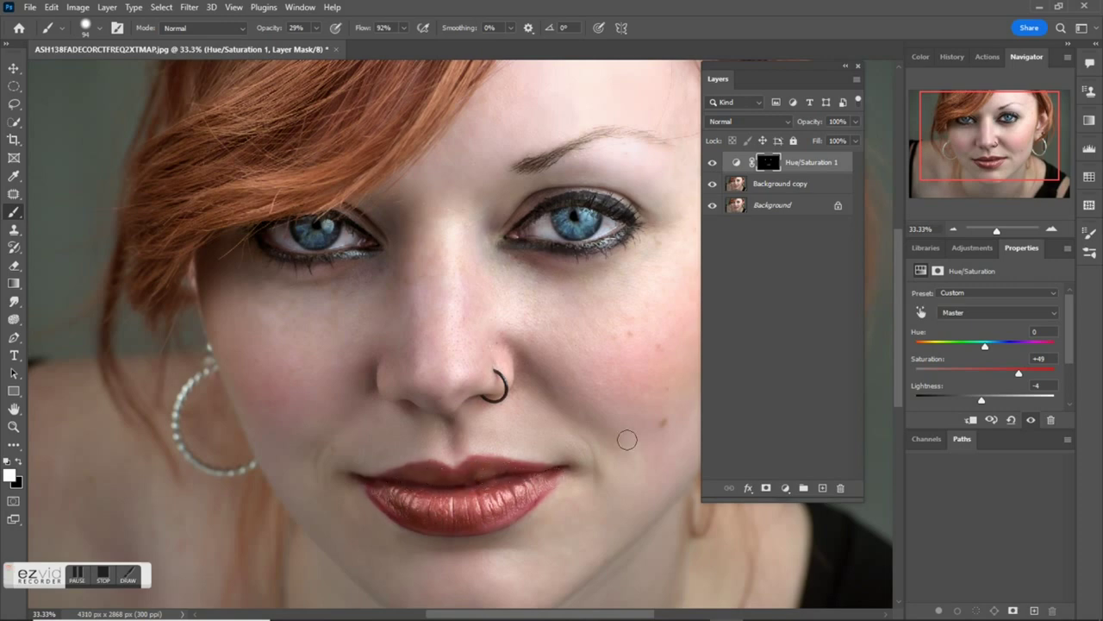
- Enlarge the mask brush to 199 px, keeping its opacity at 29%
{"action": "left_click_drag", "start_coordinate": [899, 327], "coordinate": [897, 316]}
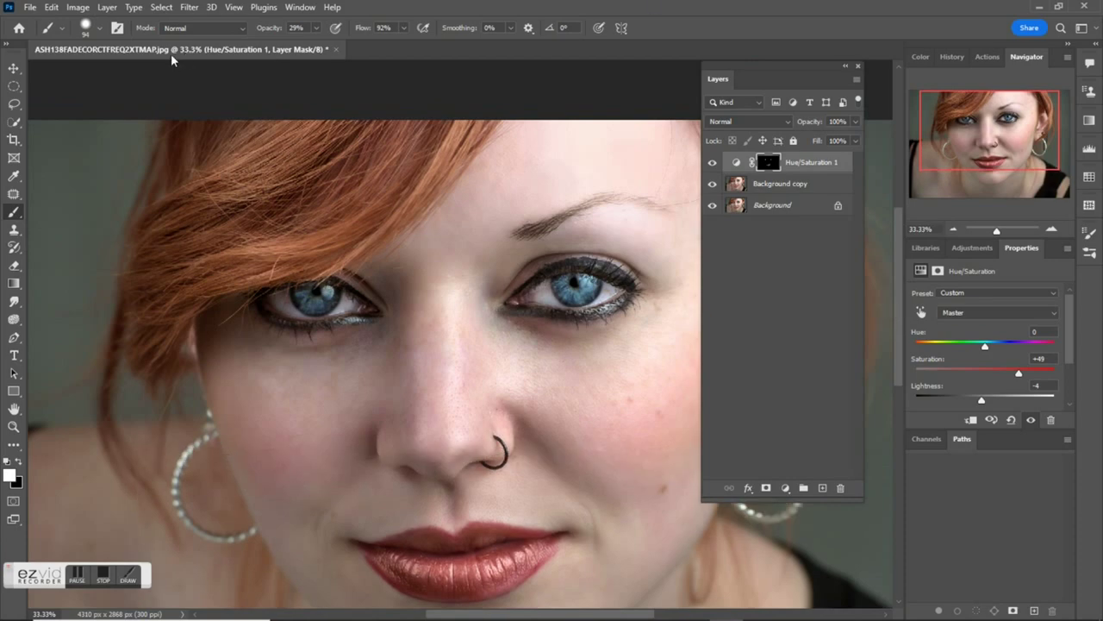
{"action": "left_click", "coordinate": [98, 27]}
{"action": "left_click", "coordinate": [792, 21]}
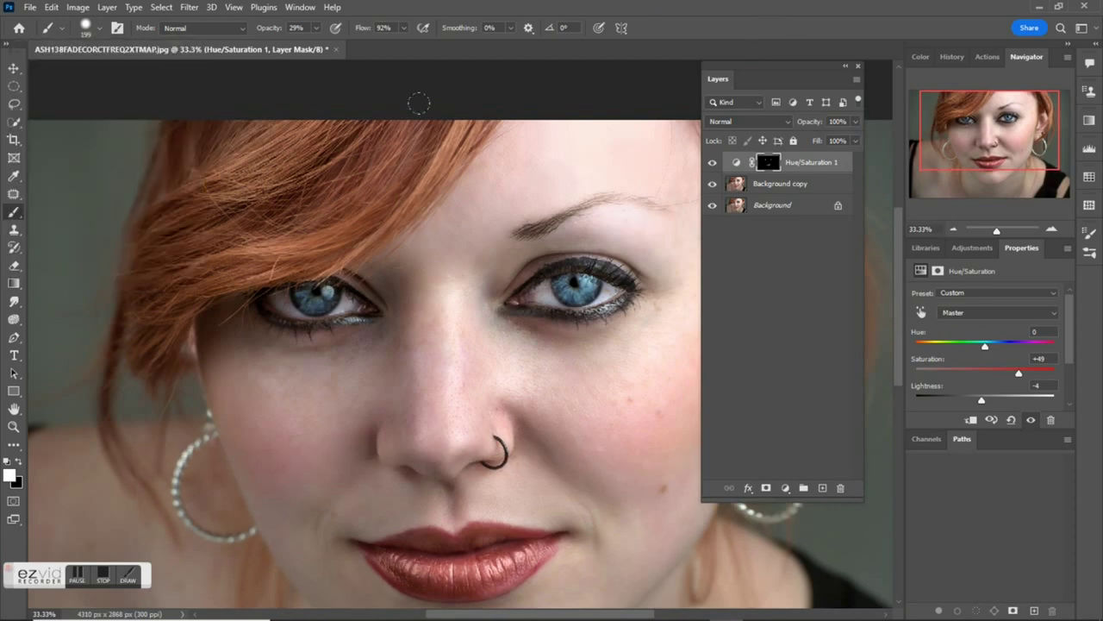